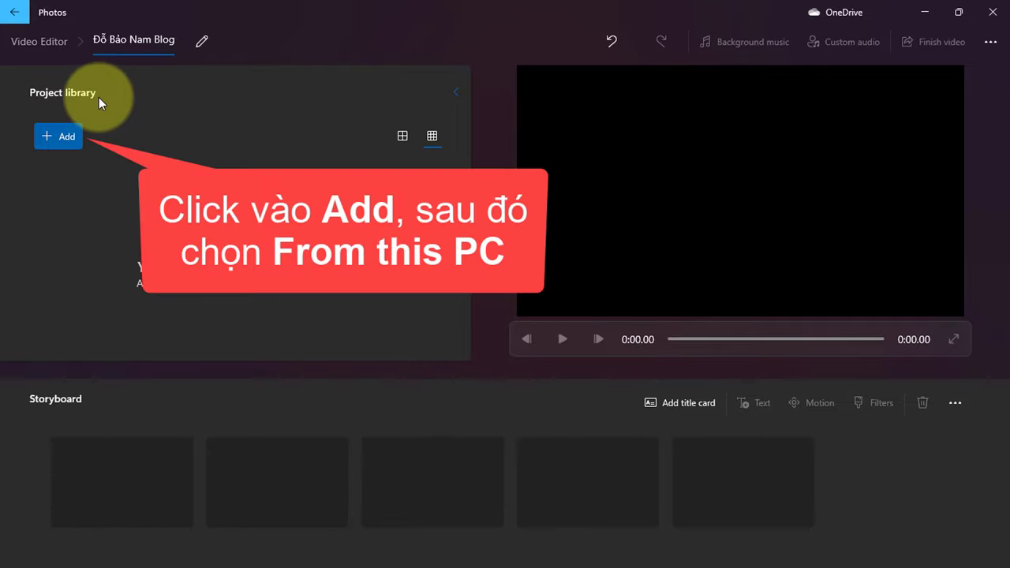
- Add all the photos in the Videos > Imgs folder on this PC to the project library
left_click(75, 146)
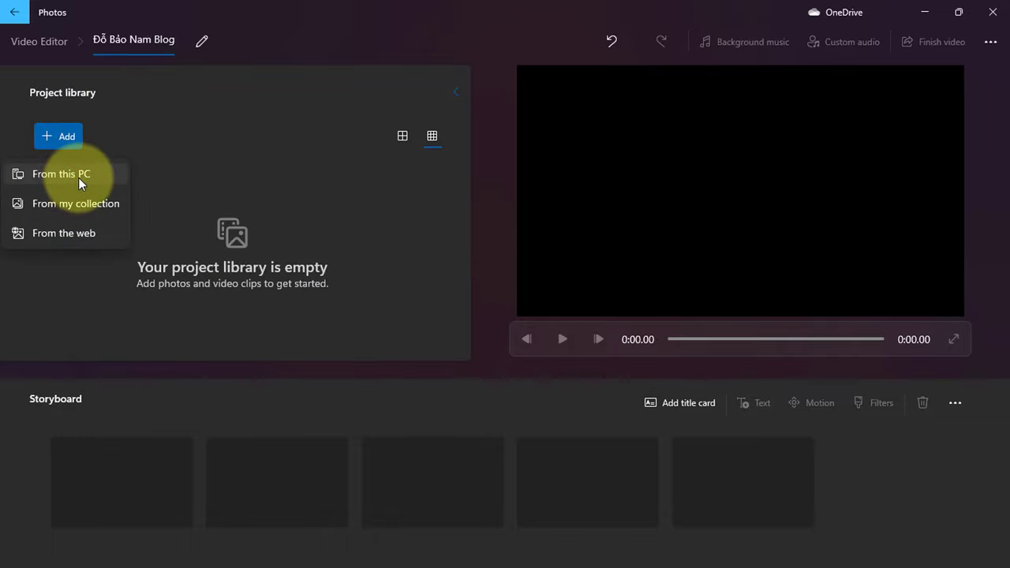
left_click(78, 178)
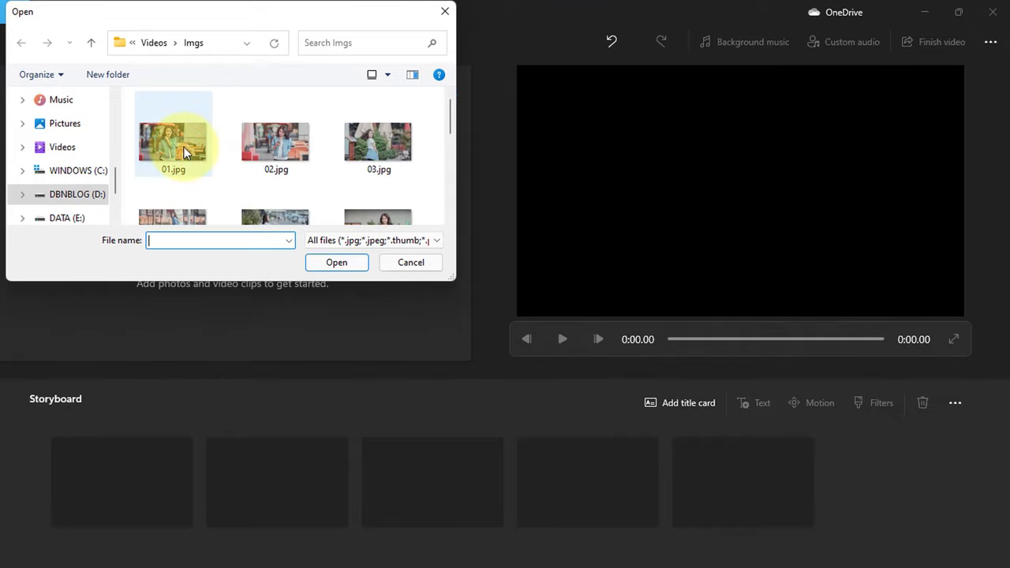
left_click(386, 162)
key("ctrl+a")
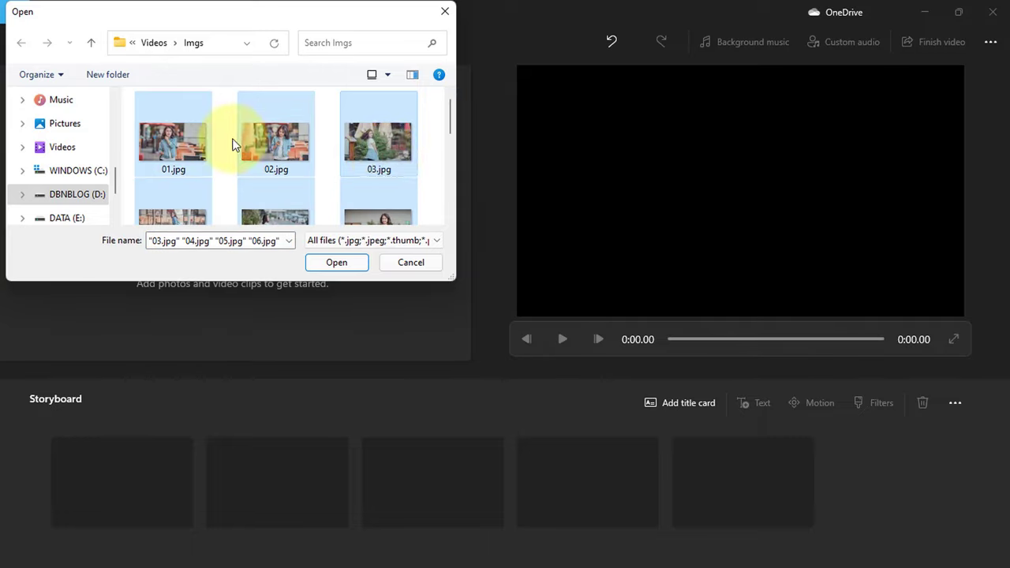
left_click(357, 262)
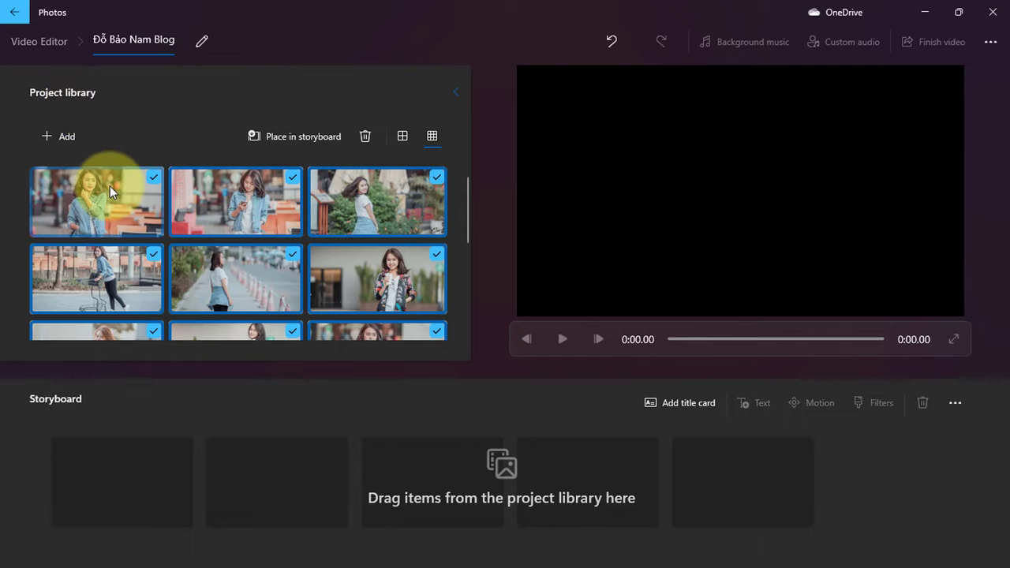
- Place all the selected project library photos in the storyboard
left_click_drag(110, 186, 124, 242)
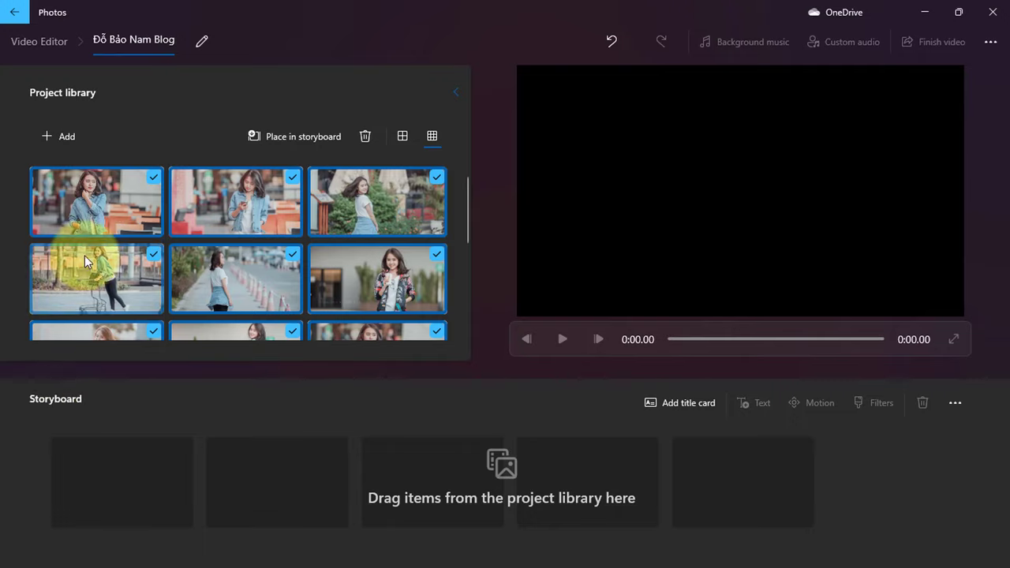
left_click(135, 197)
left_click_drag(135, 196, 149, 495)
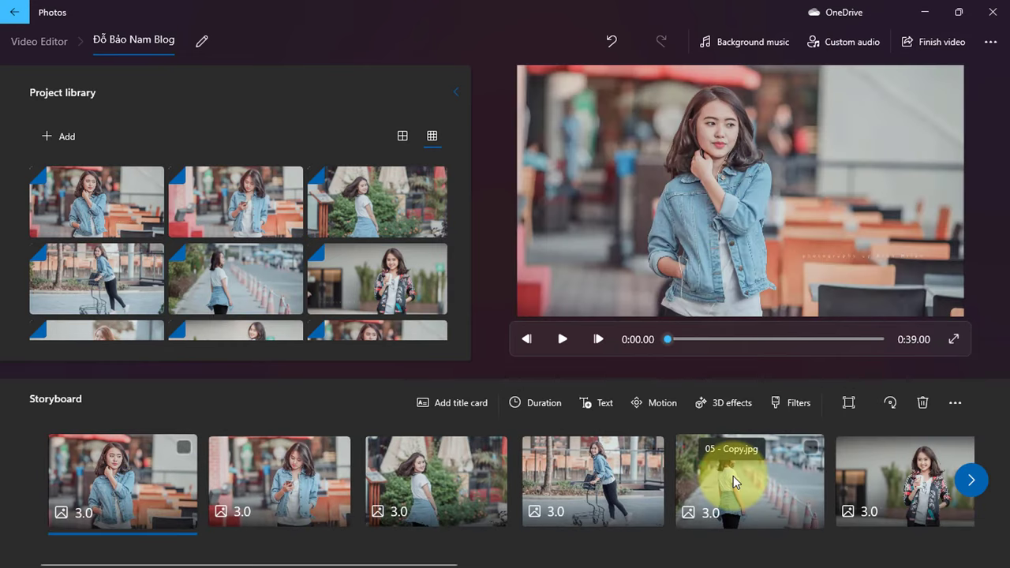
right_click(87, 189)
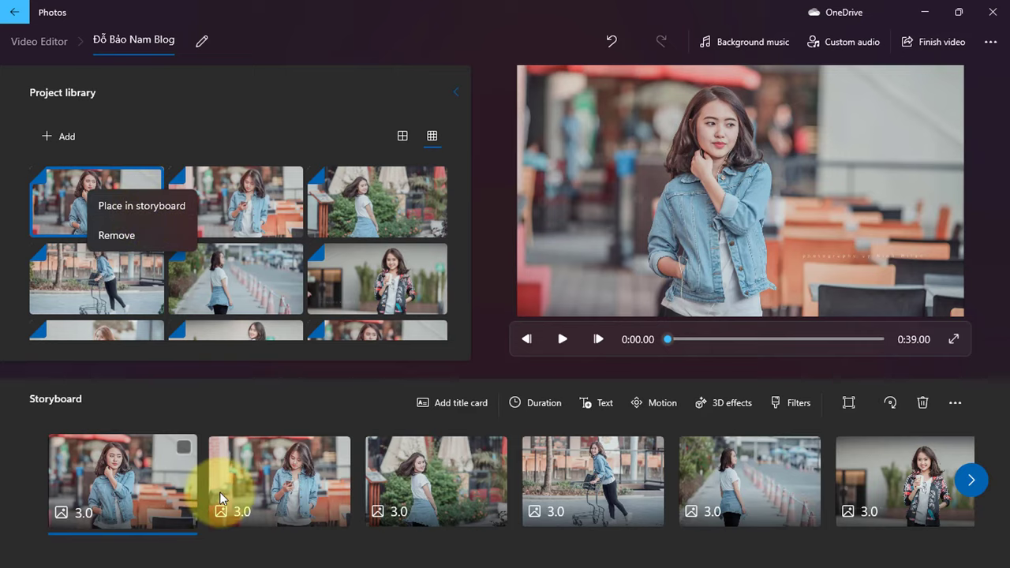
left_click(244, 396)
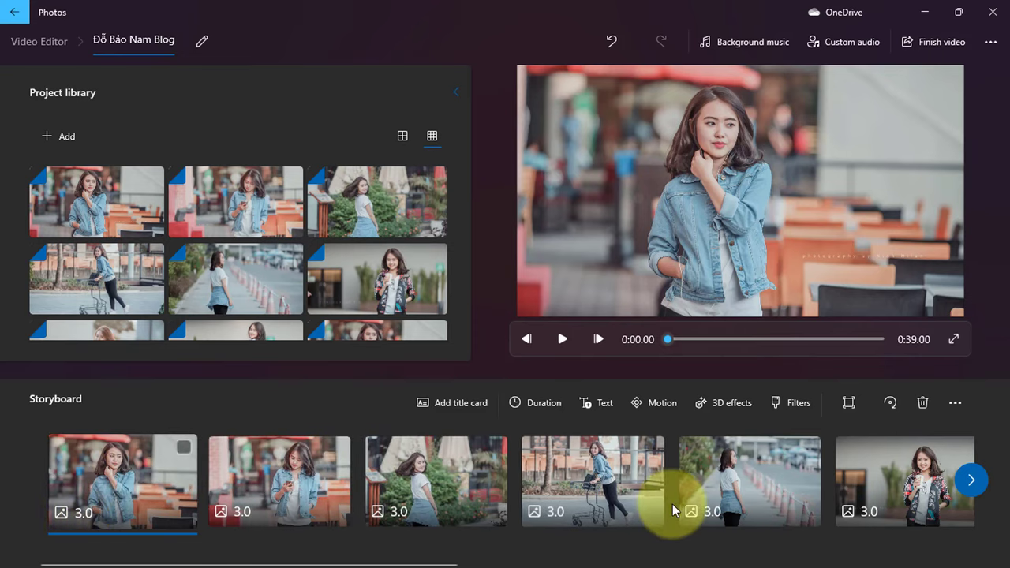
- Set the duration of the first and second storyboard photos to 10 seconds each
left_click(77, 513)
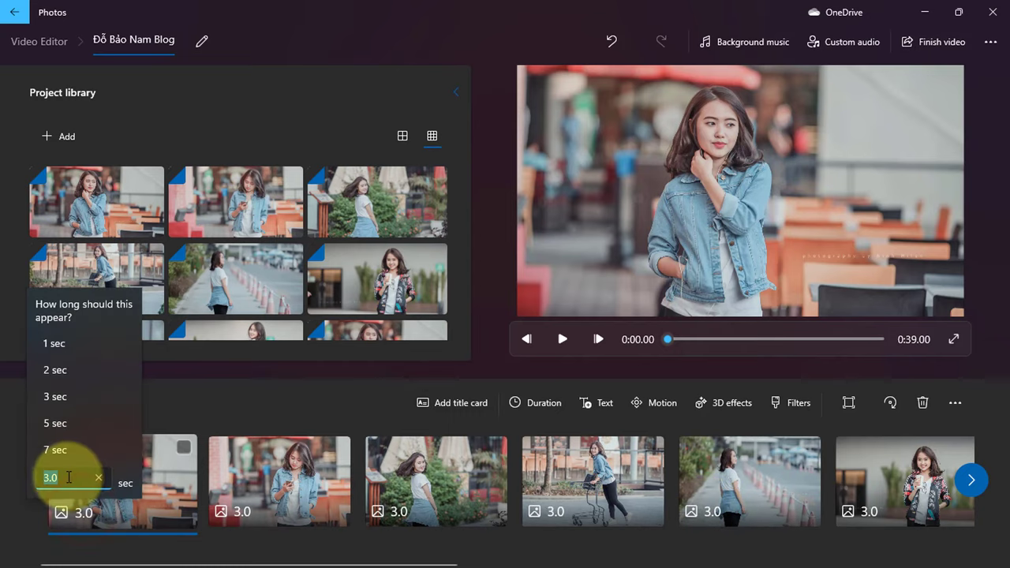
type("10")
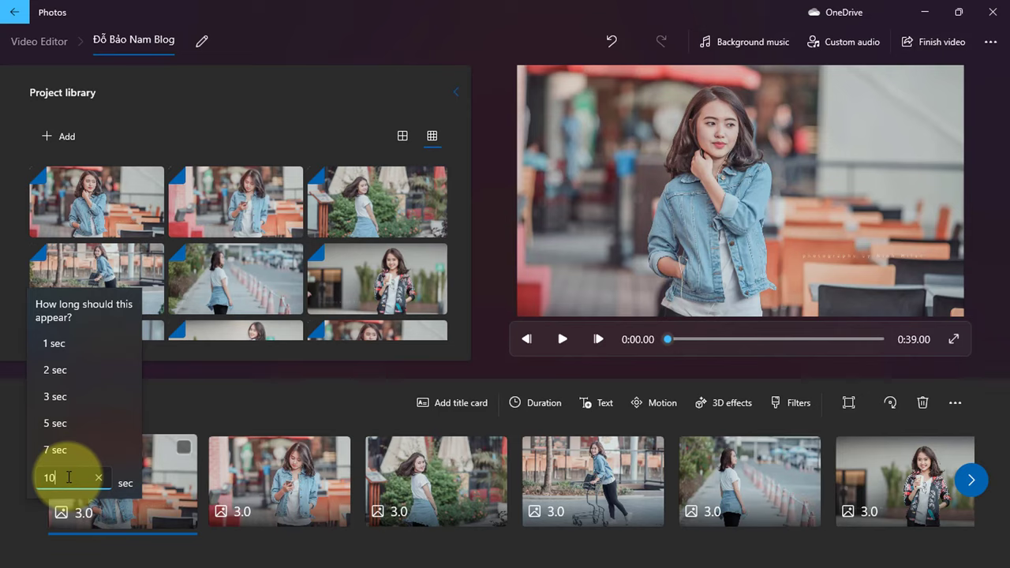
key("Return")
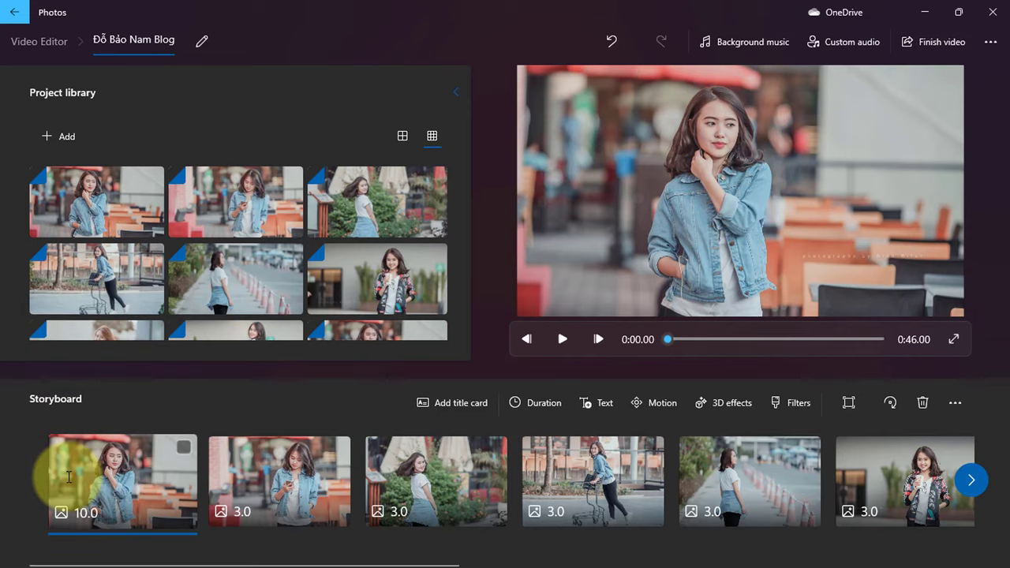
left_click(240, 516)
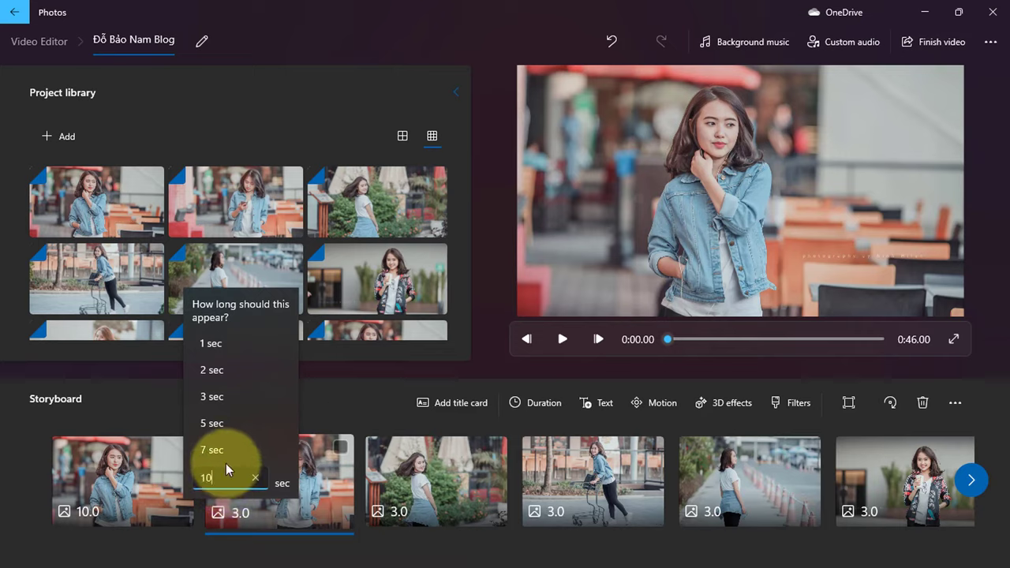
type("10")
key("Return")
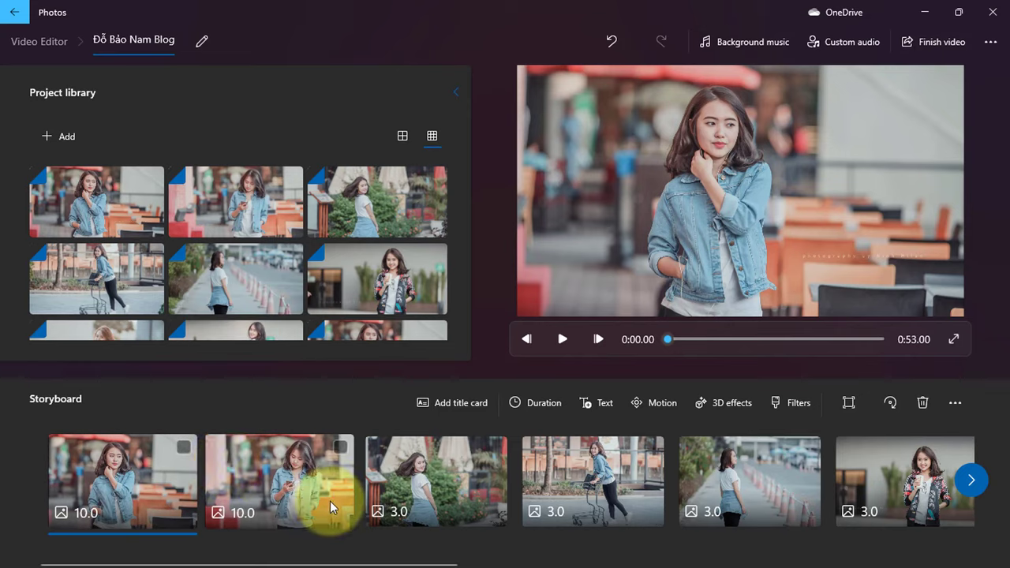
- Set the duration of the third and fourth storyboard photos to 10 seconds each
left_click(391, 511)
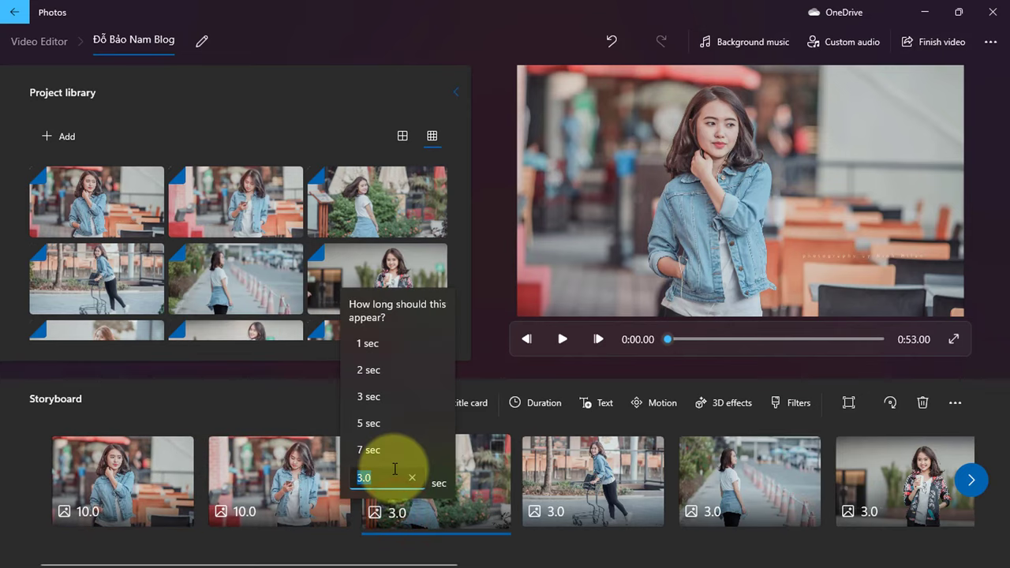
type("10")
key("Return")
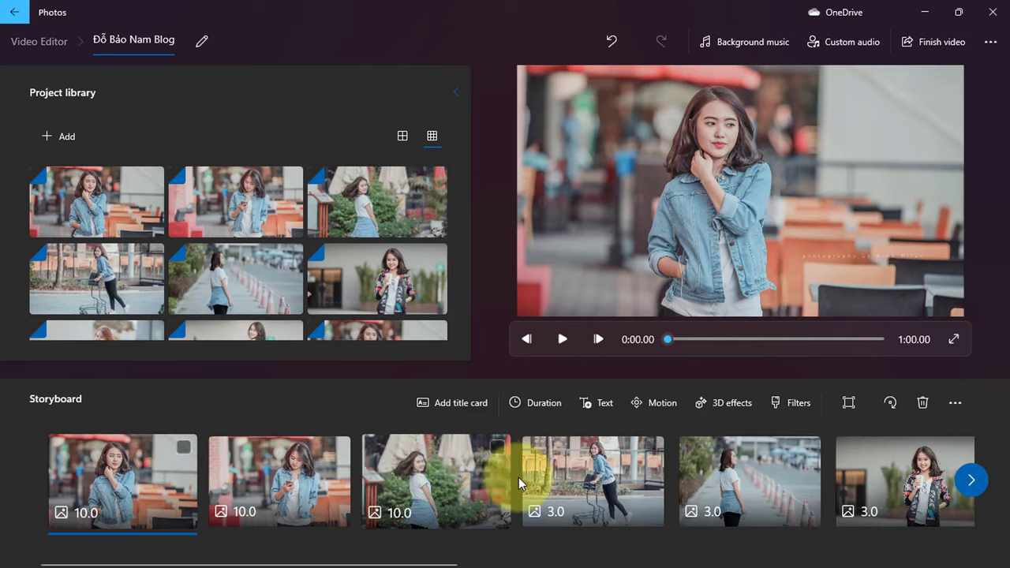
left_click(552, 509)
type("1")
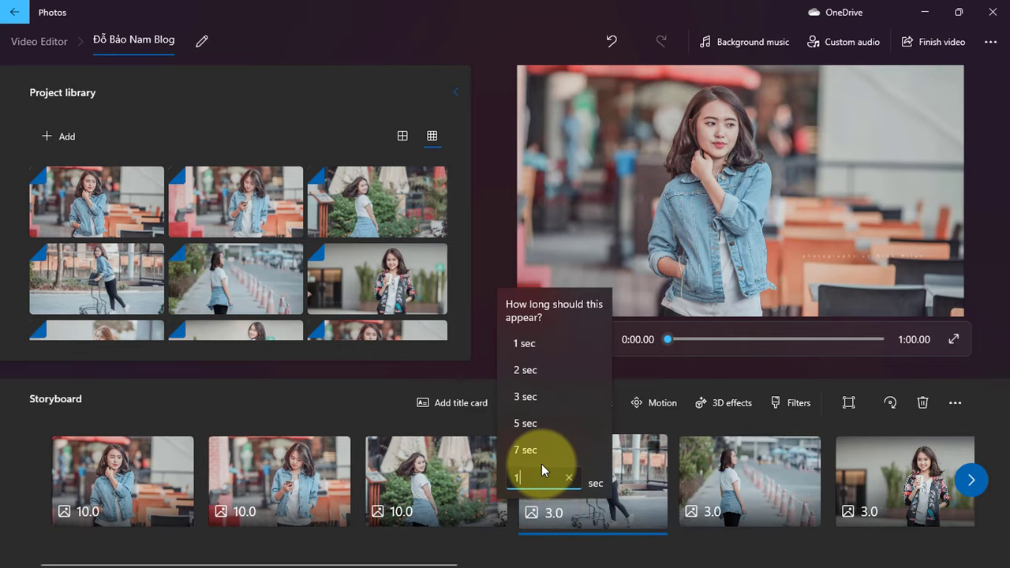
type("0")
key("Return")
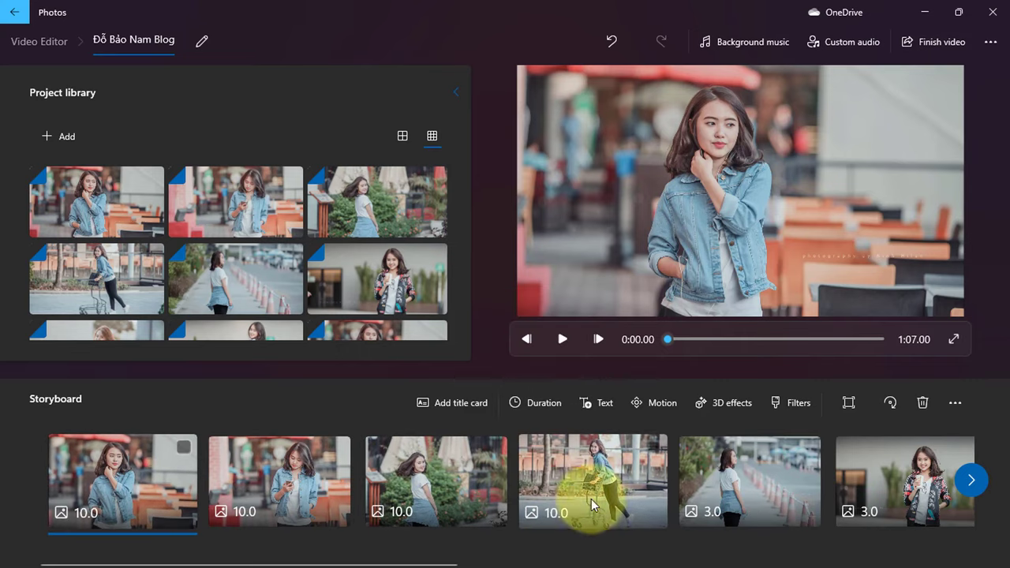
- Set the duration of the fifth and sixth storyboard photos to 10 seconds each
left_click(710, 514)
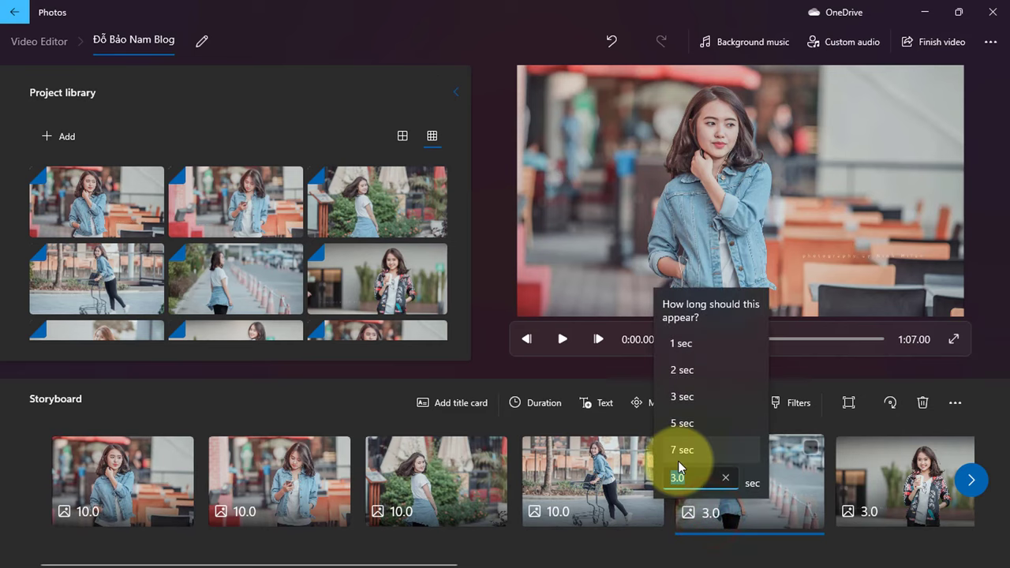
type("10")
key("Return")
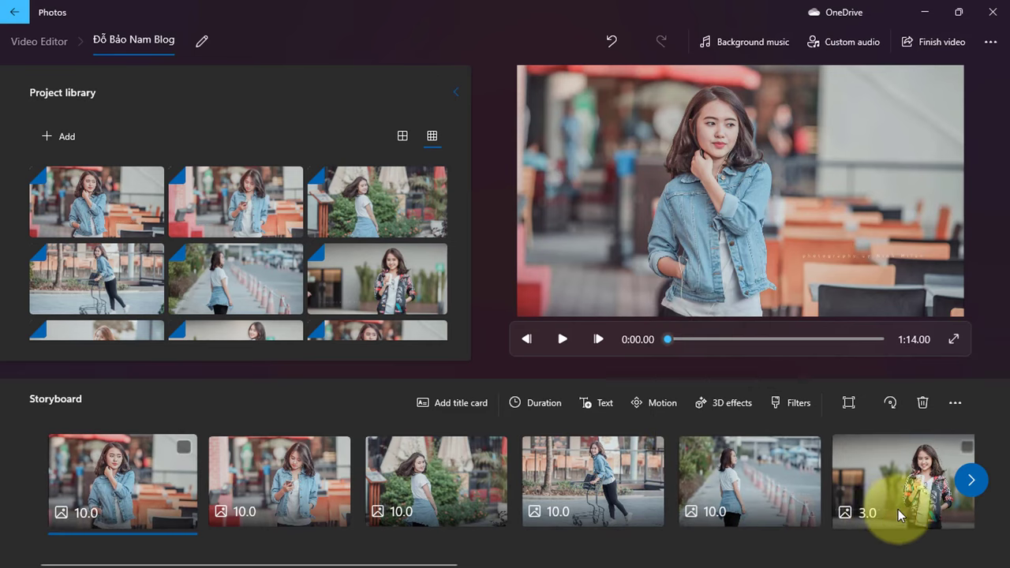
left_click(868, 514)
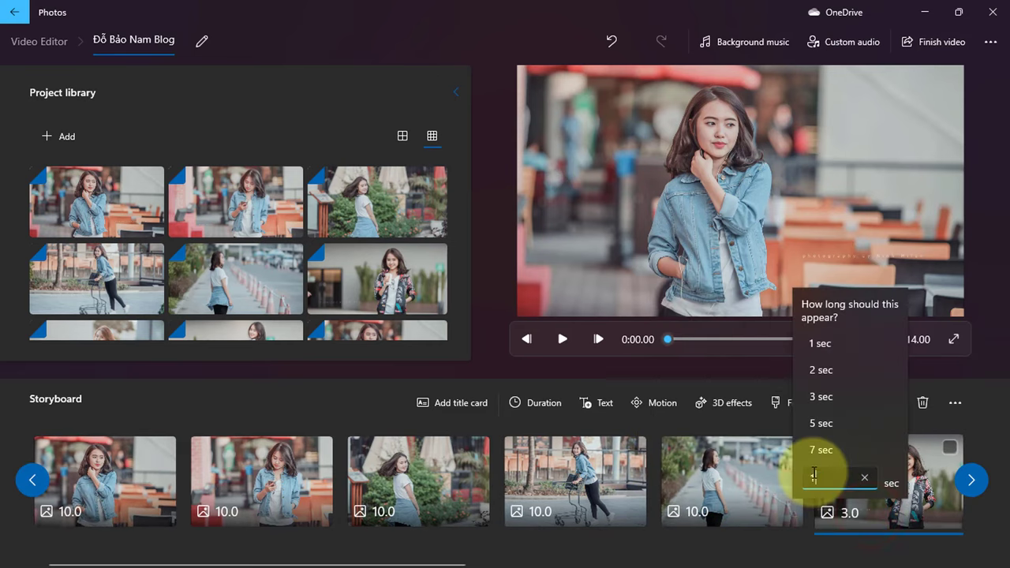
type("10")
key("Return")
- Set the duration of the seventh storyboard photo to 10 seconds
left_click(970, 481)
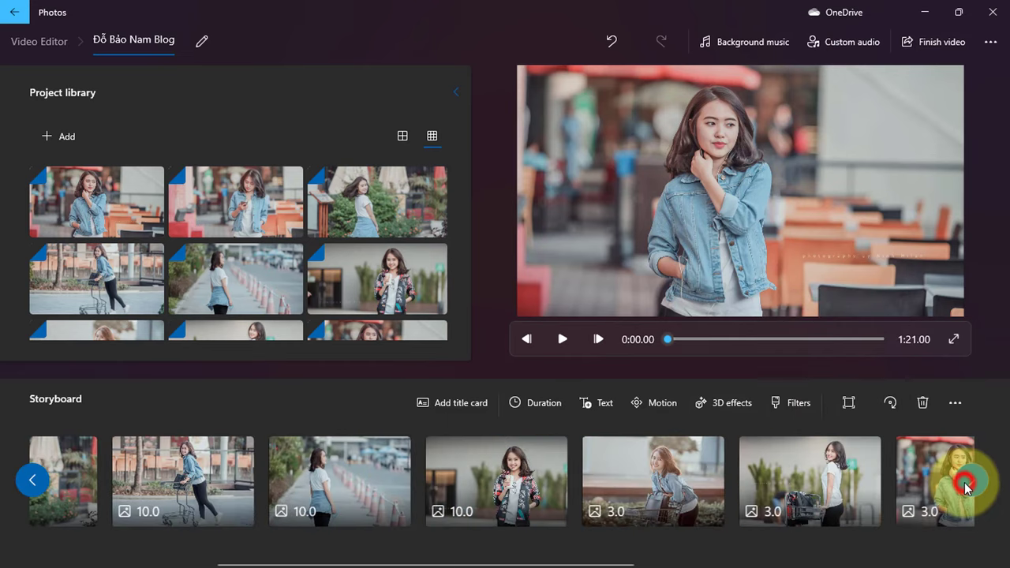
left_click(573, 515)
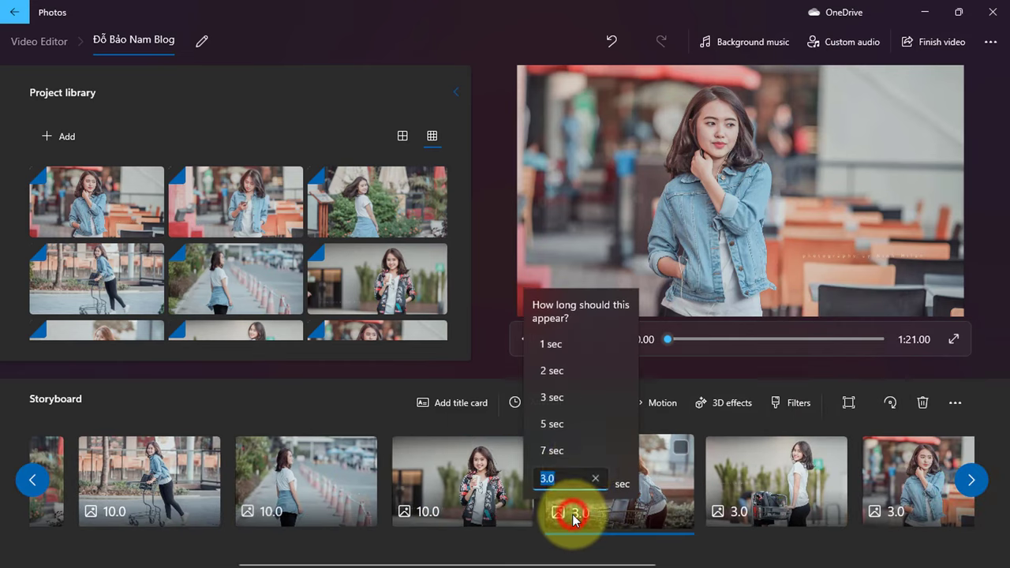
type("10")
key("Return")
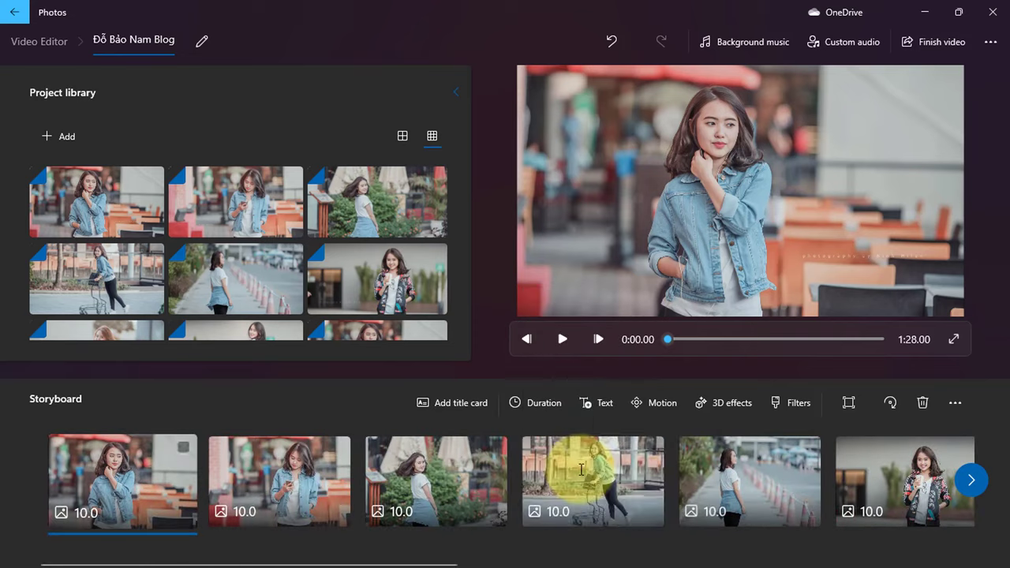
- Remove the last five photos from the end of the storyboard
left_click(972, 482)
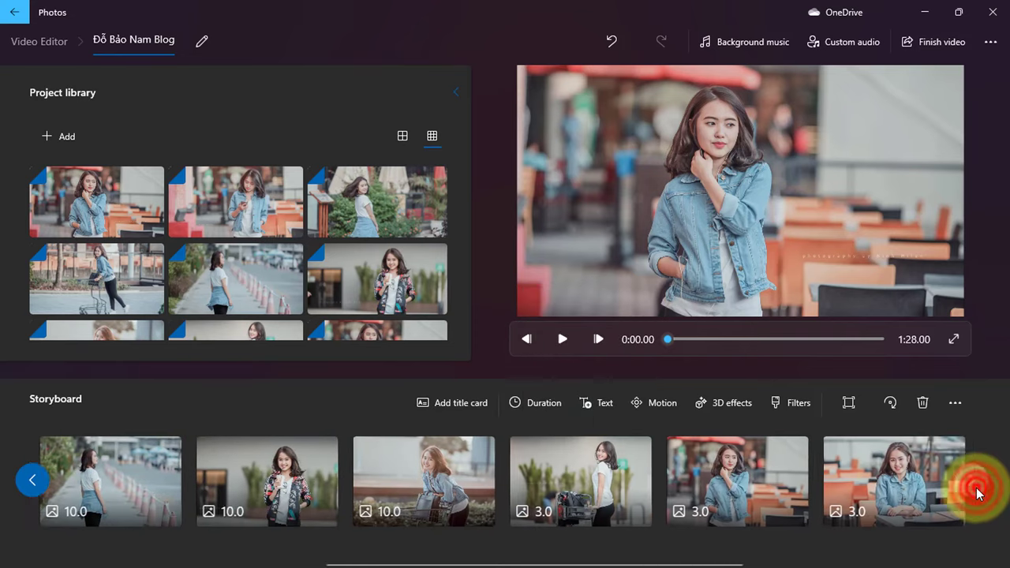
left_click(880, 478)
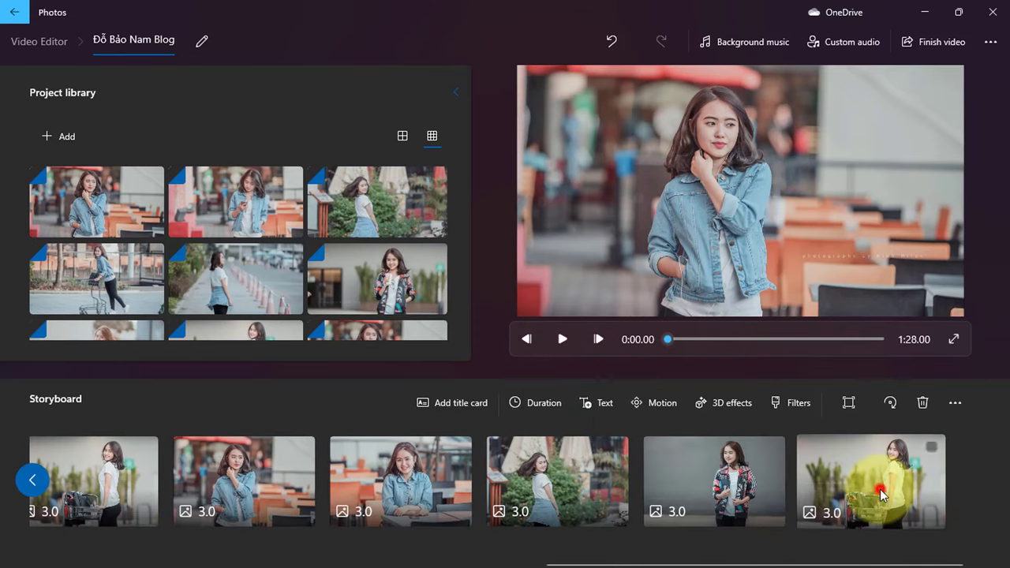
left_click(772, 448)
left_click(619, 450)
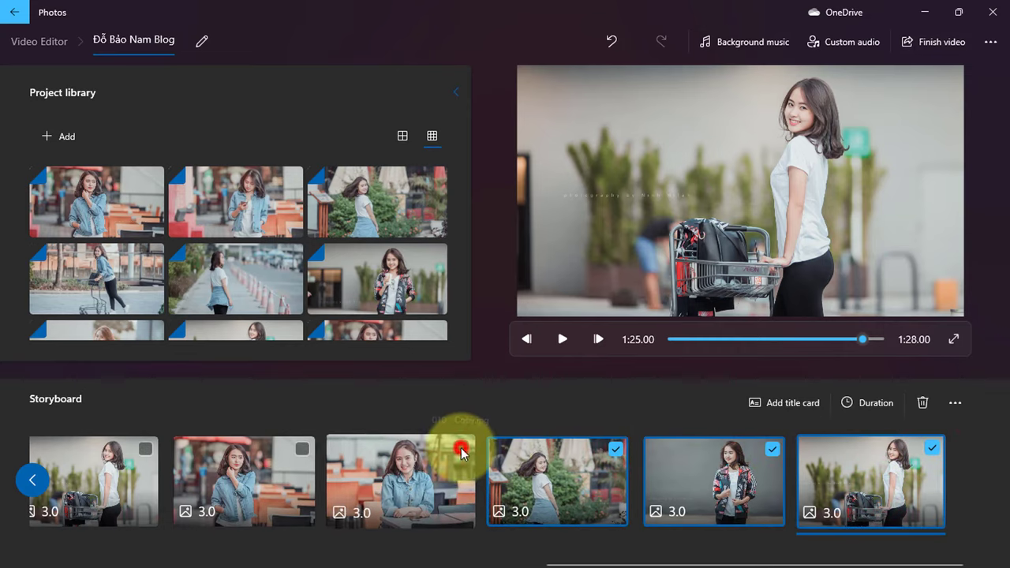
left_click(460, 449)
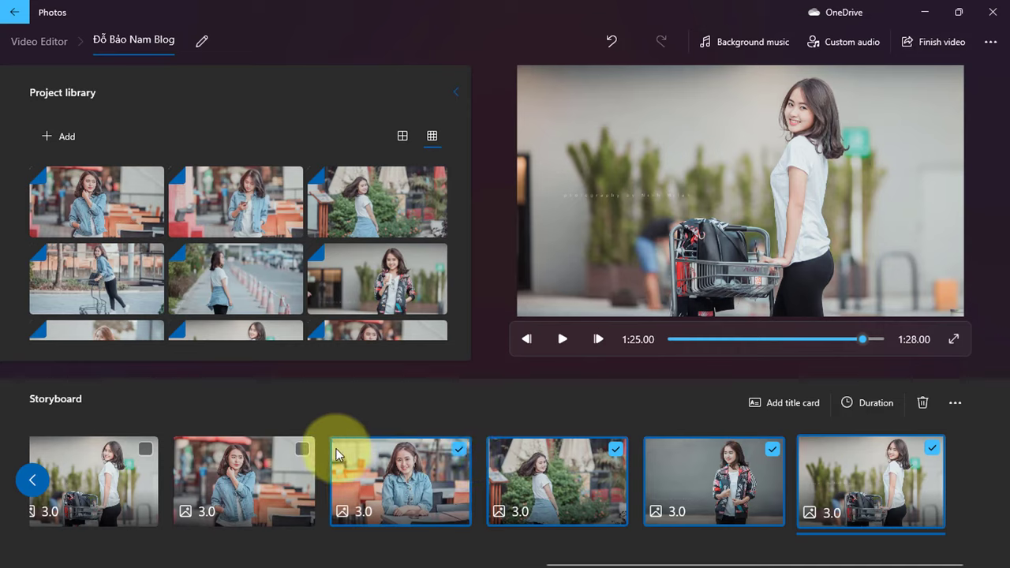
left_click(302, 450)
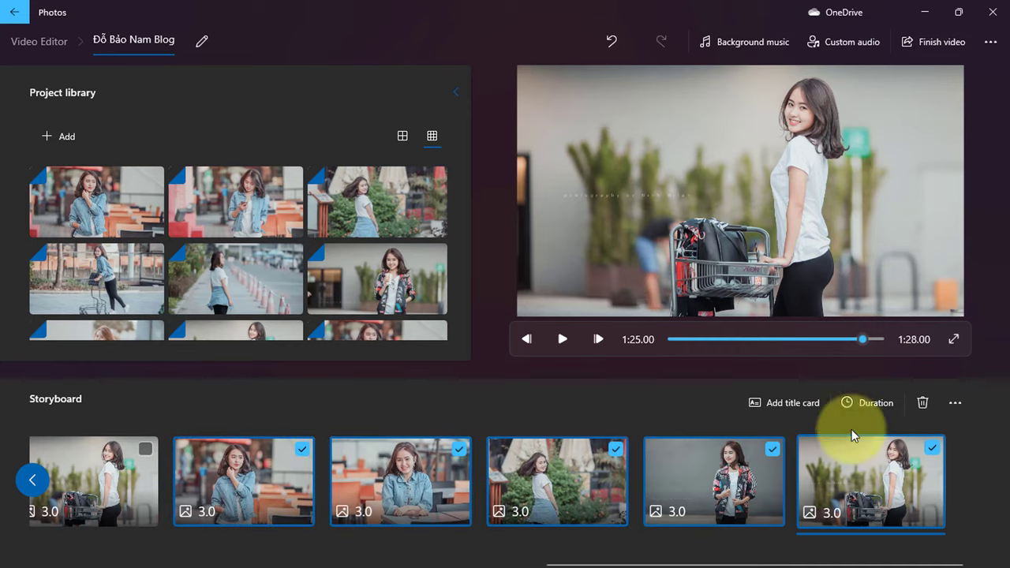
left_click(926, 405)
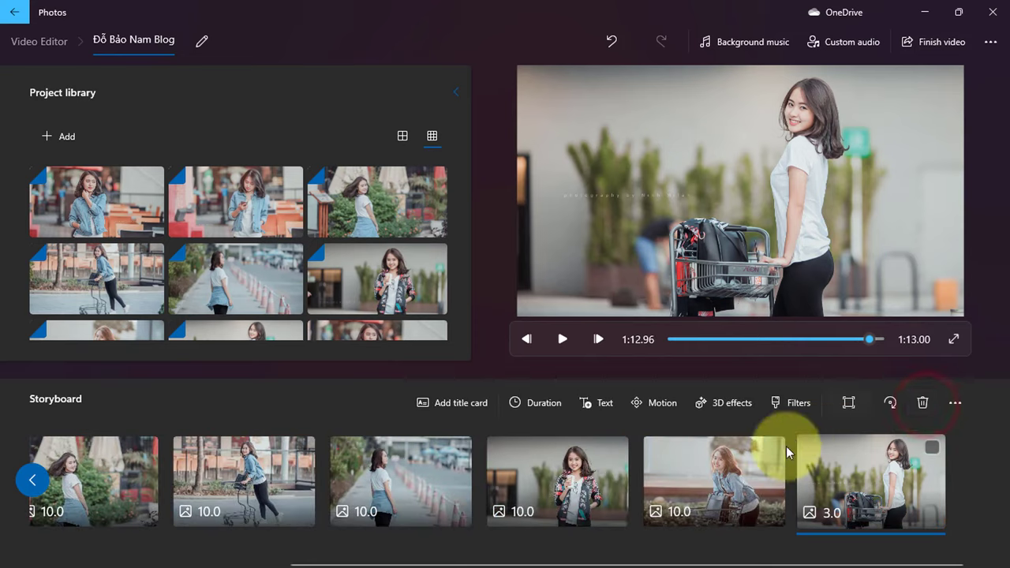
- Set the duration of the last storyboard photo to 10 seconds
left_click(831, 518)
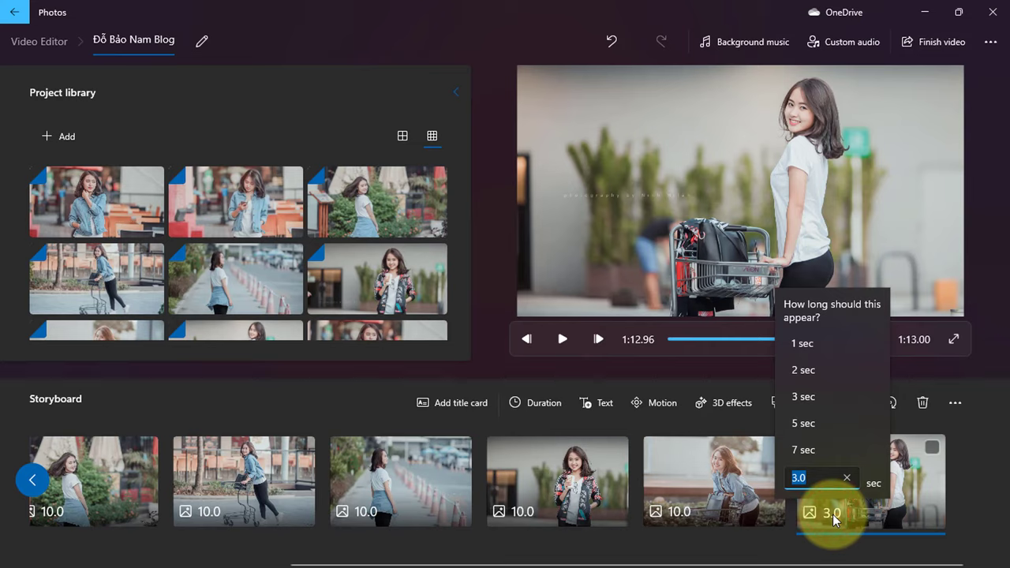
type("10")
key("Return")
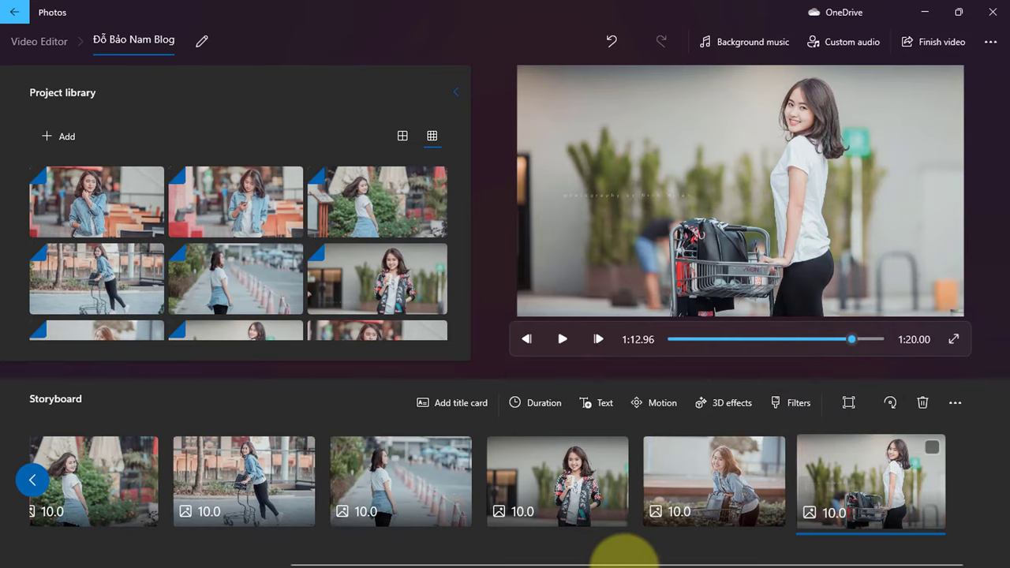
- Try the Zoom in center motion on the first storyboard photo and preview its playback
left_click_drag(601, 564, 394, 528)
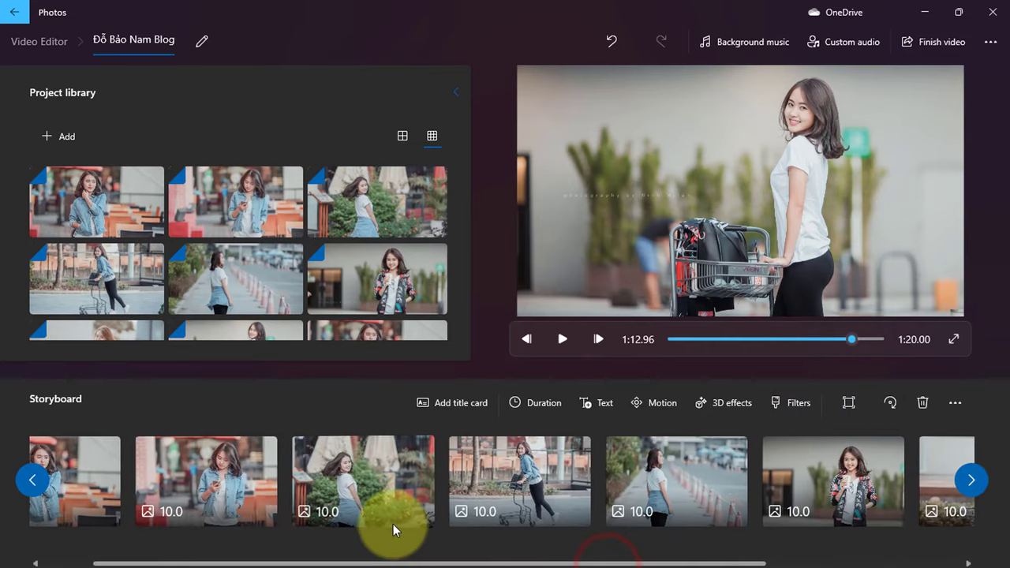
left_click_drag(421, 562, 209, 565)
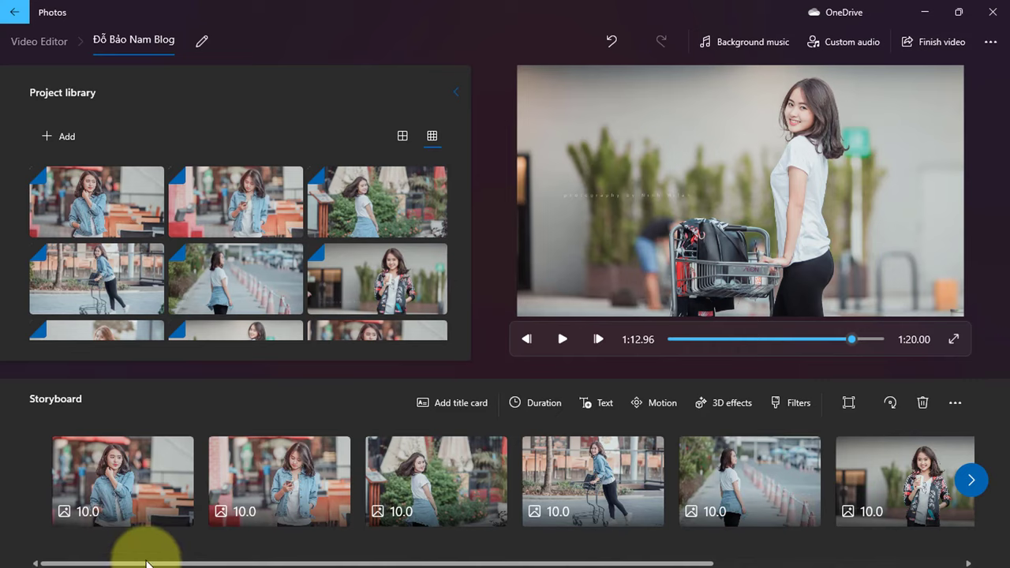
left_click(142, 473)
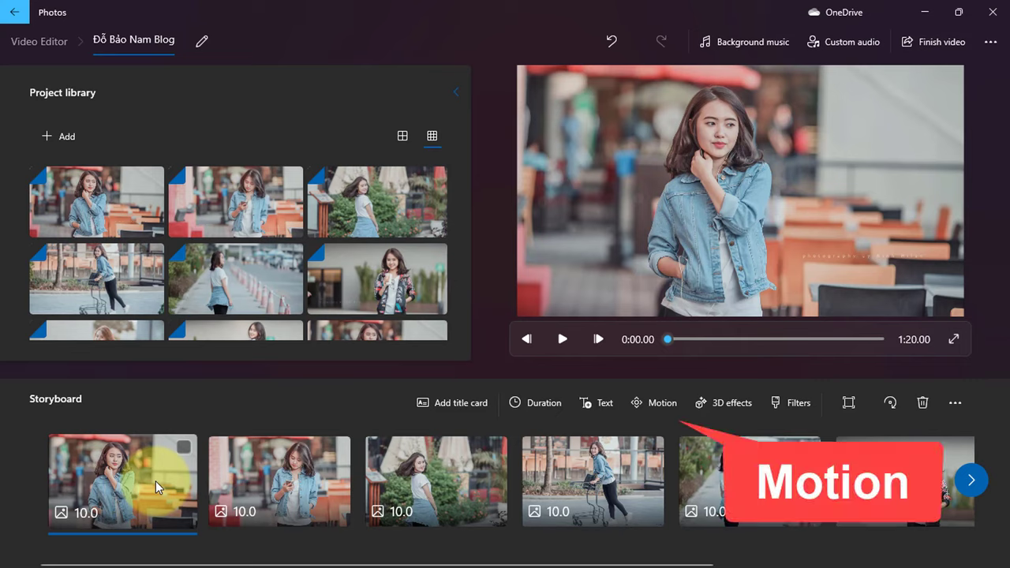
left_click(663, 403)
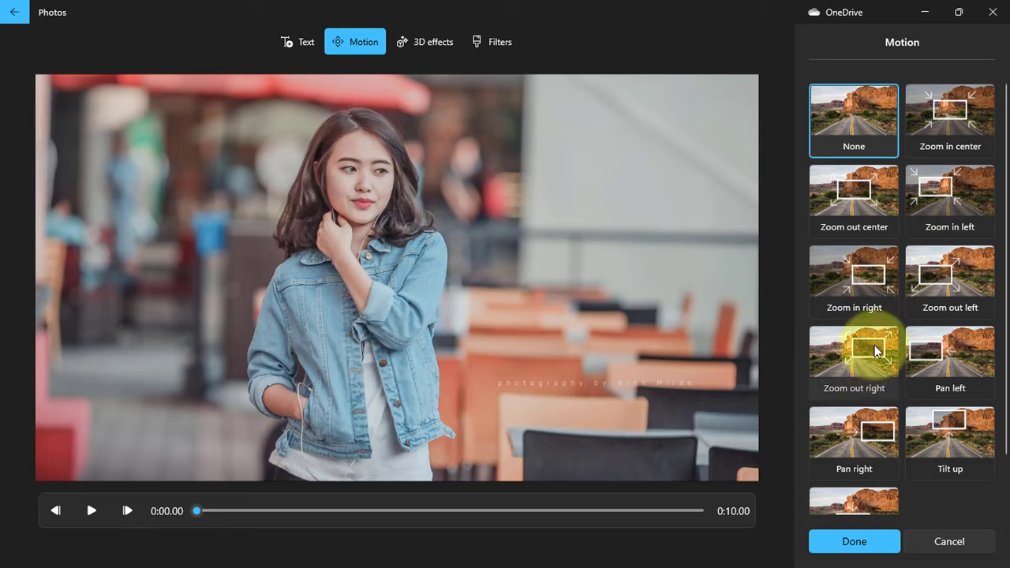
left_click(946, 111)
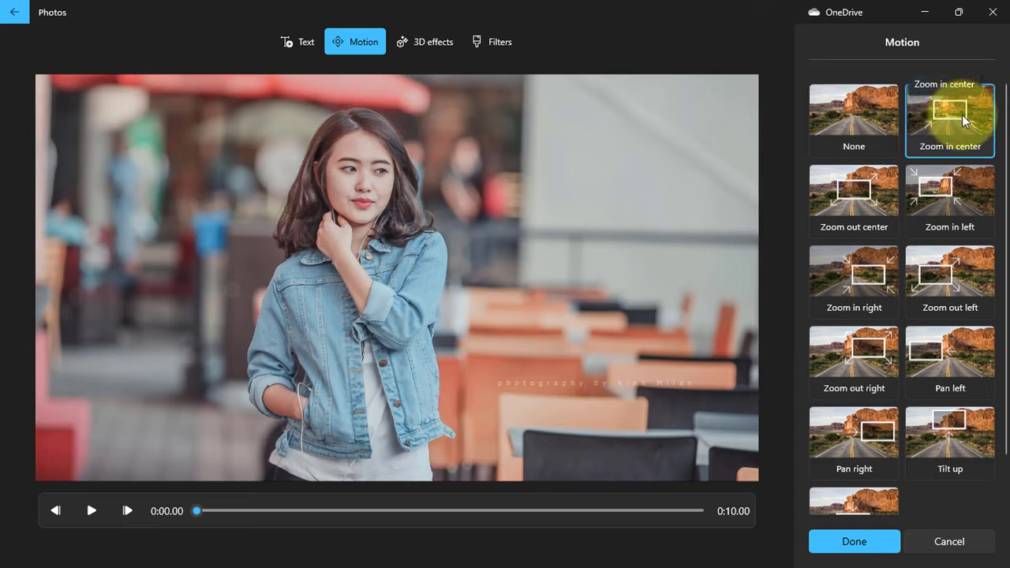
left_click(961, 116)
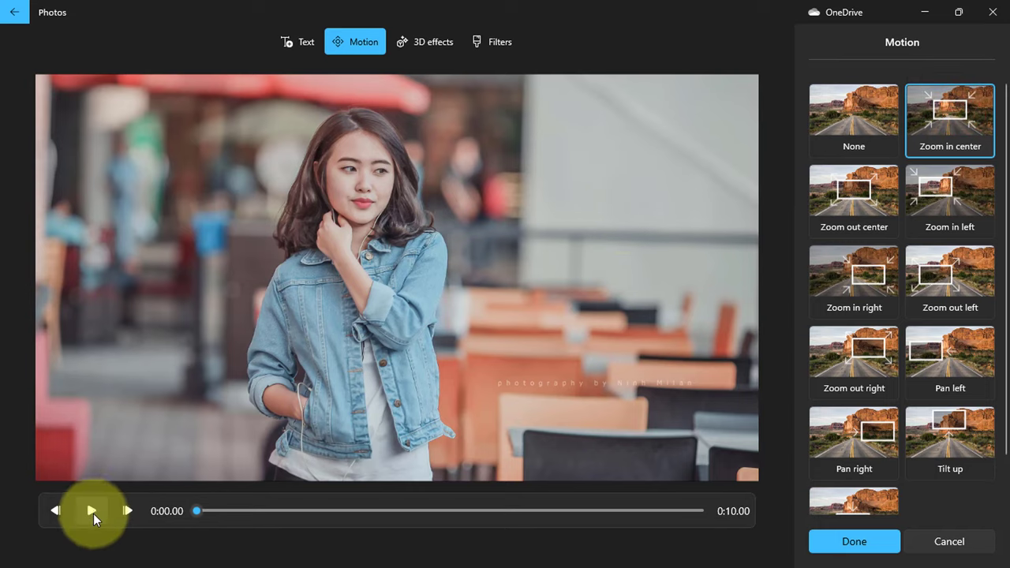
left_click(92, 512)
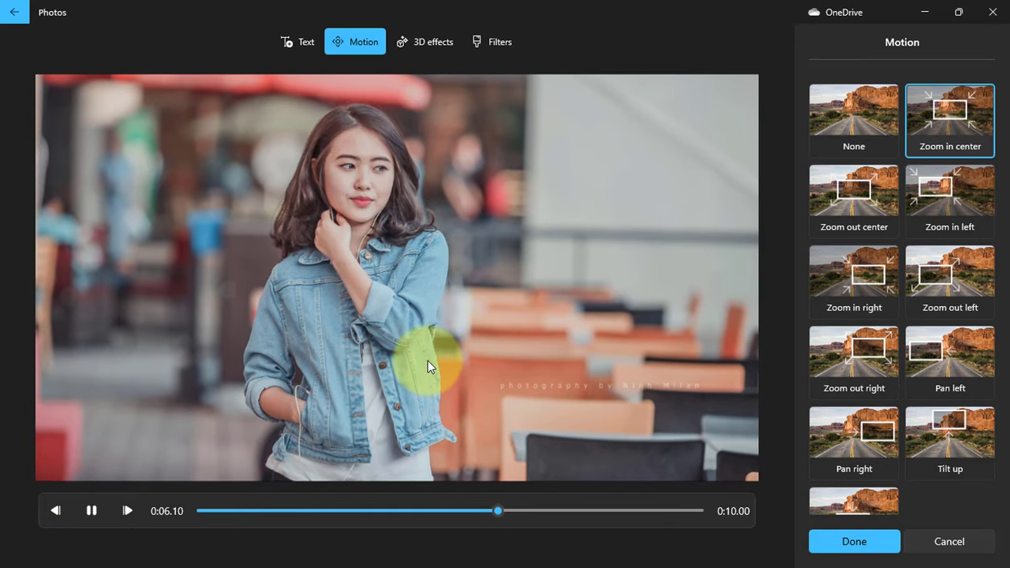
left_click(91, 511)
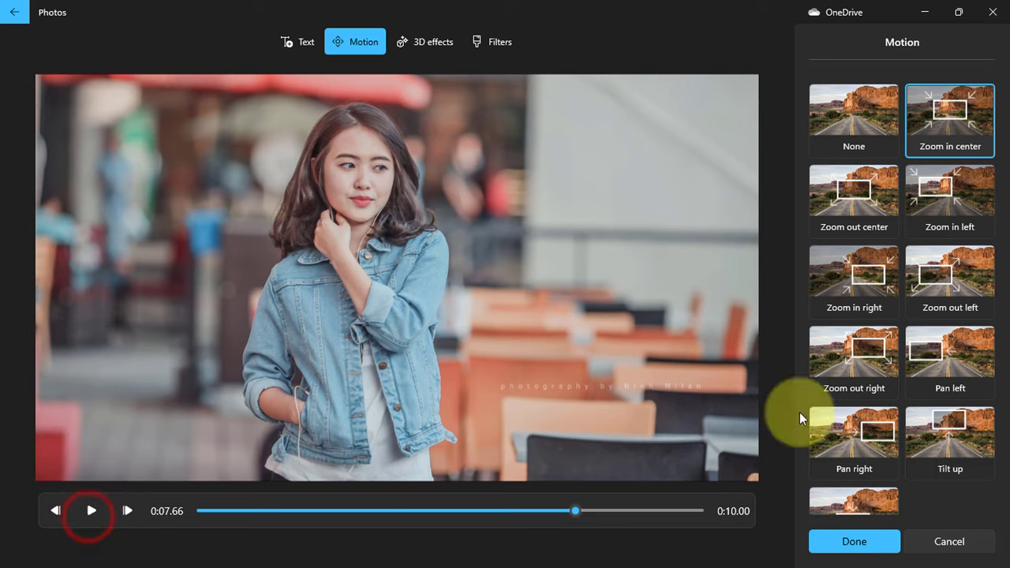
- Apply the Zoom out left motion to the first storyboard photo instead, preview it and save the choice
scroll(905, 416, "down", 1)
scroll(905, 416, "down", 1)
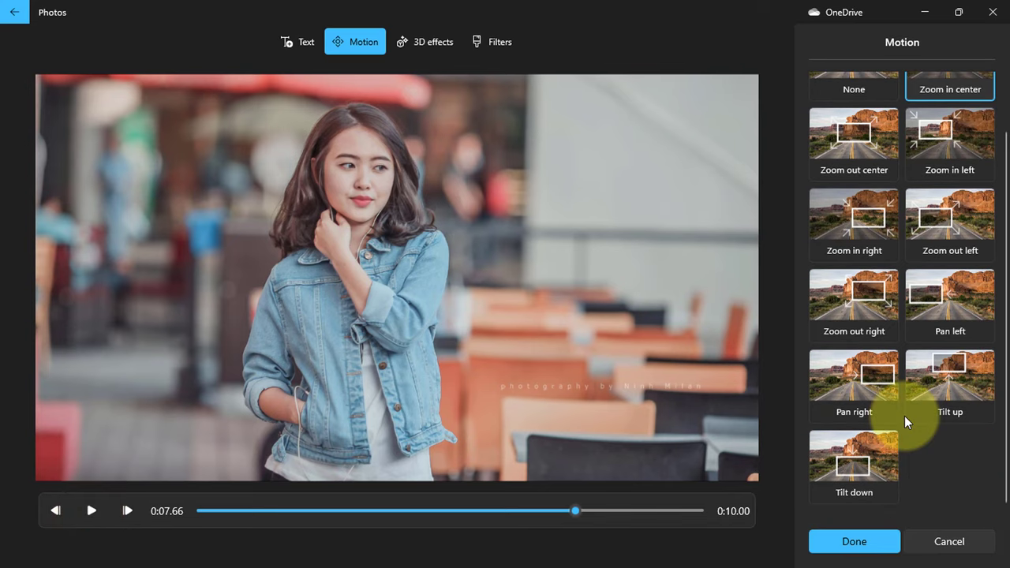
left_click(874, 219)
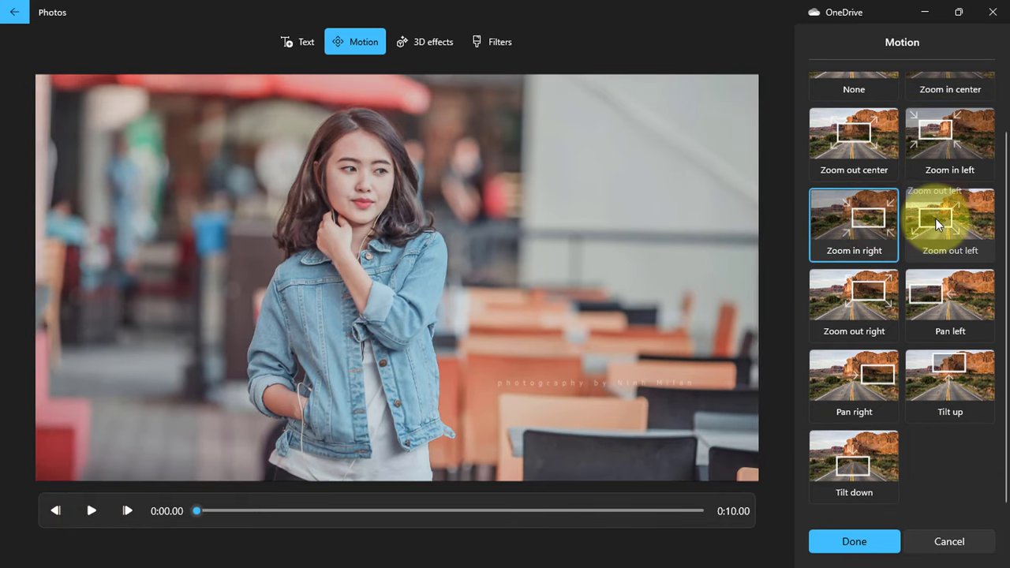
left_click(936, 221)
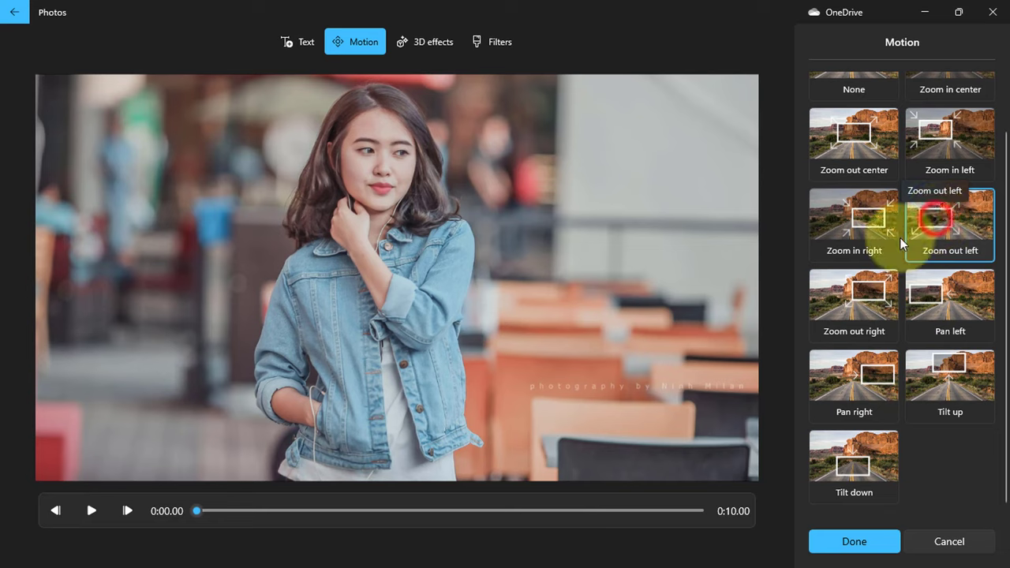
left_click(93, 510)
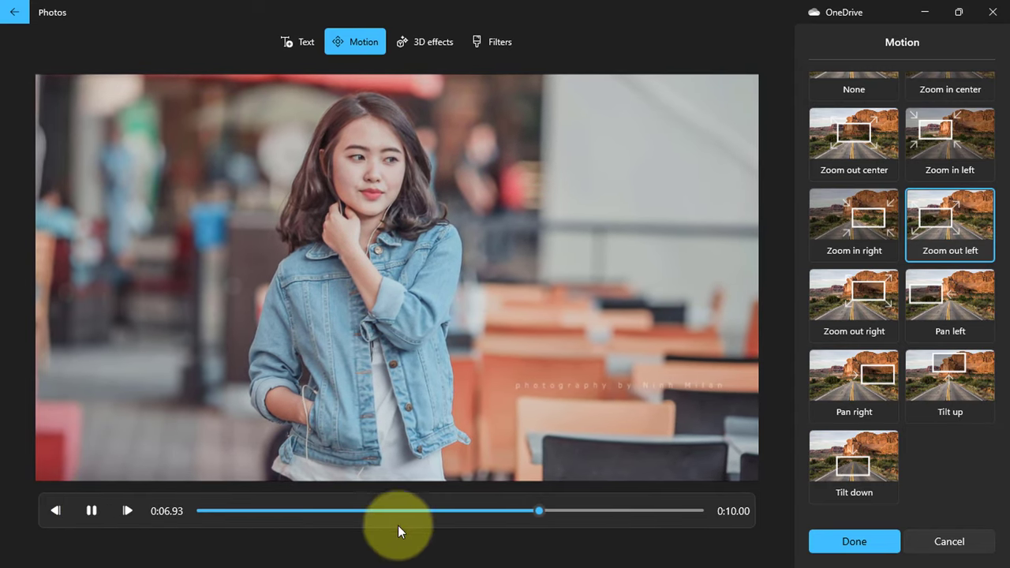
left_click(892, 542)
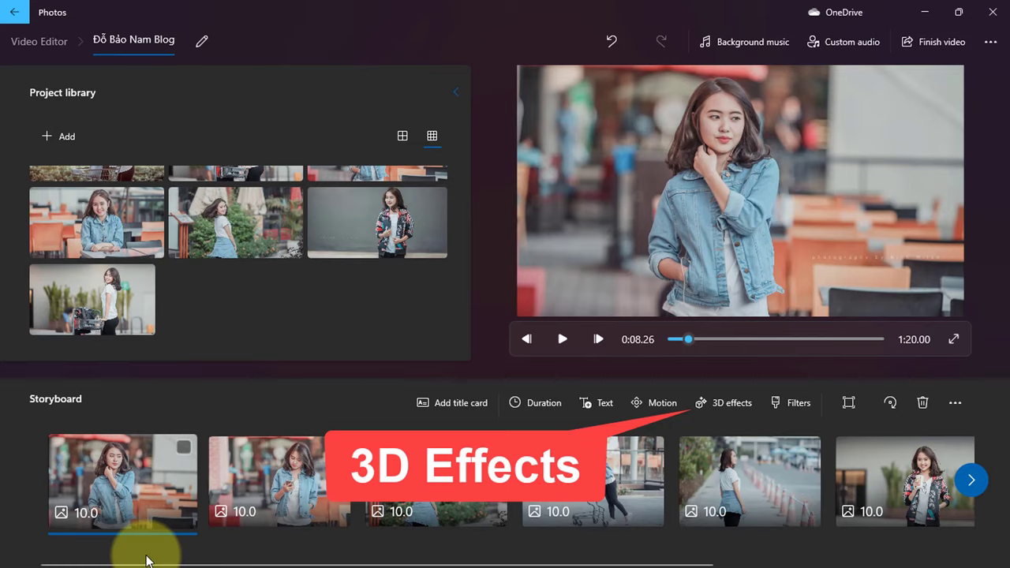
- Add the Bubbles everywhere 3D effect to the first storyboard photo
left_click(724, 404)
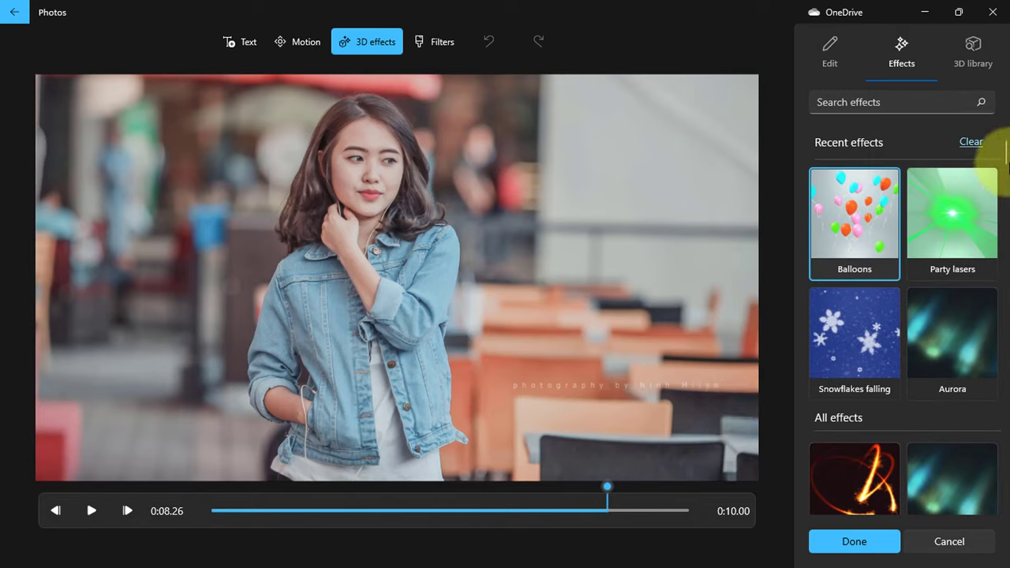
left_click_drag(1008, 164, 1008, 197)
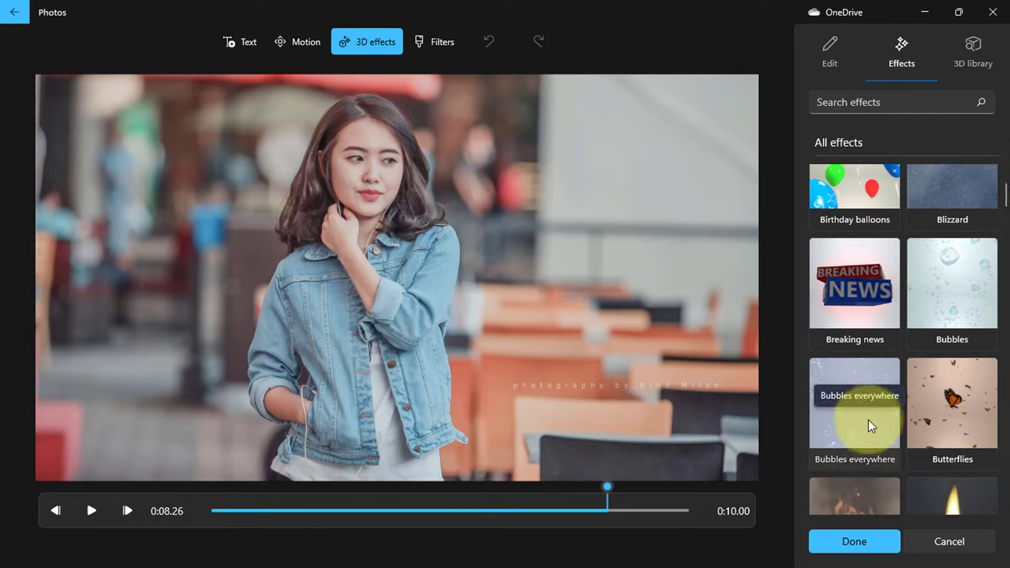
left_click_drag(871, 422, 309, 274)
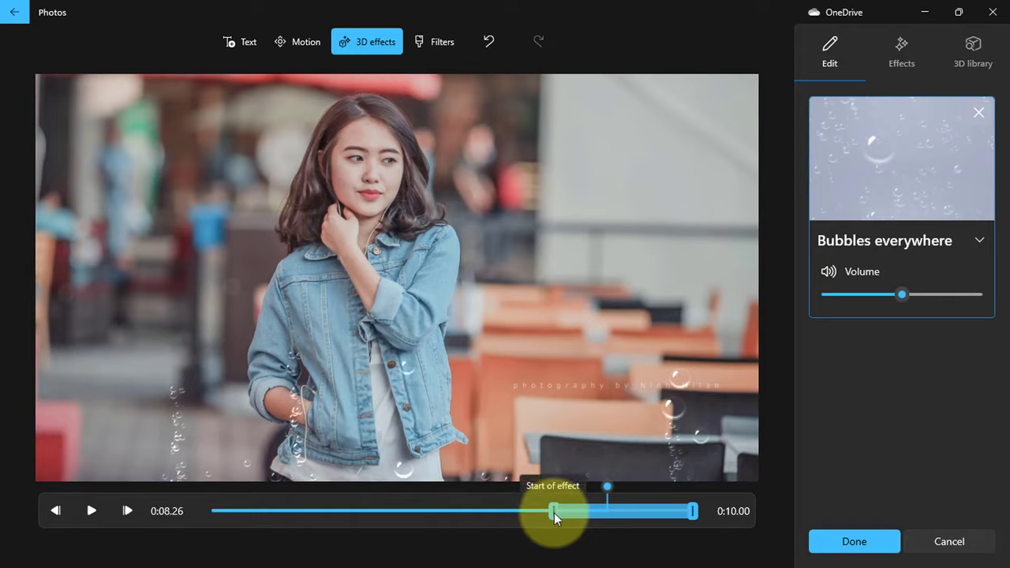
- Stretch the Bubbles everywhere effect over the photo's full 10 seconds and lower its volume to nearly zero
left_click_drag(554, 513, 194, 514)
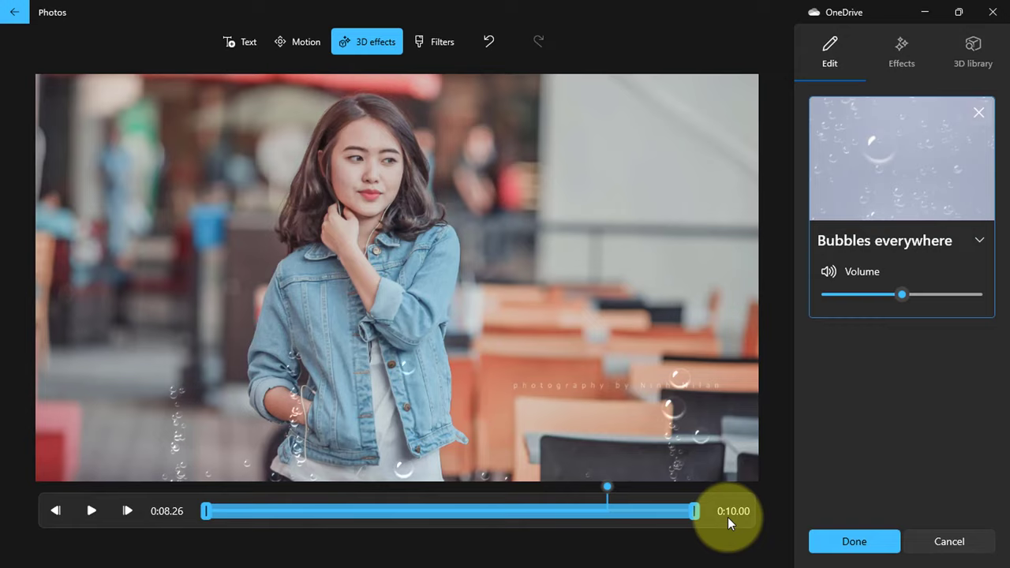
left_click_drag(694, 512, 609, 512)
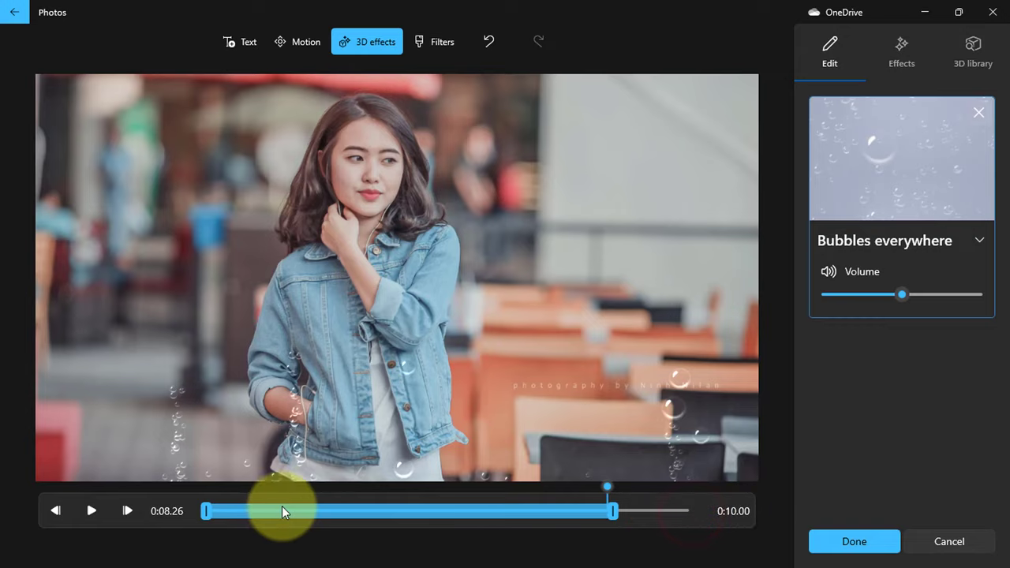
mouse_move(206, 511)
left_mouse_down()
mouse_move(275, 514)
mouse_move(210, 514)
left_mouse_up()
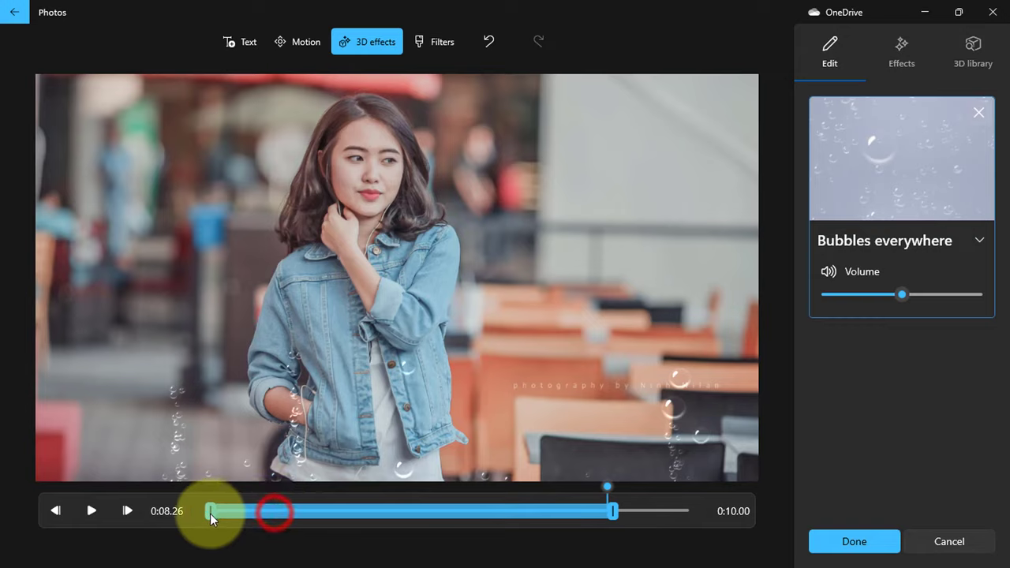
left_click_drag(618, 512, 724, 509)
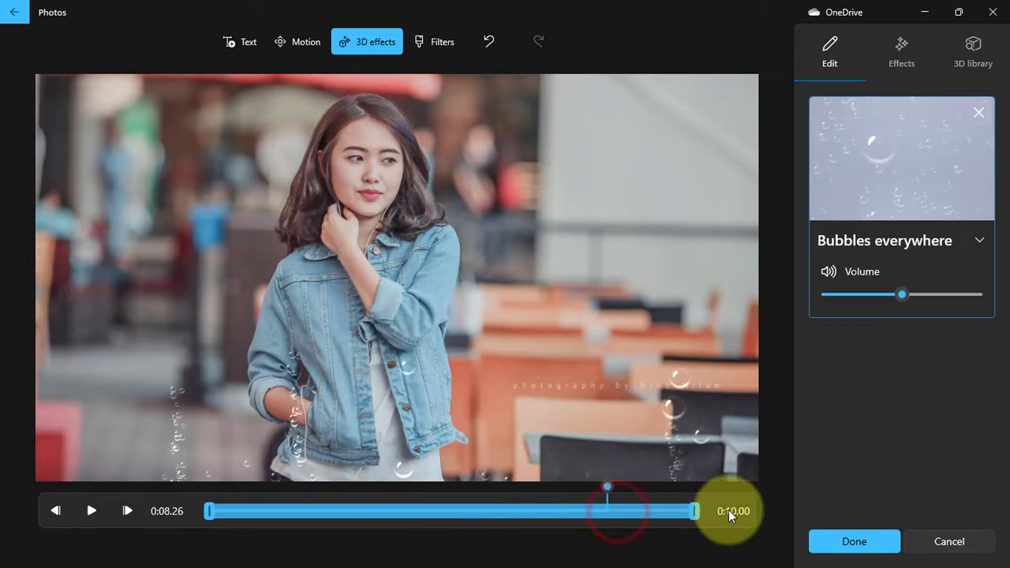
left_click_drag(205, 515, 185, 514)
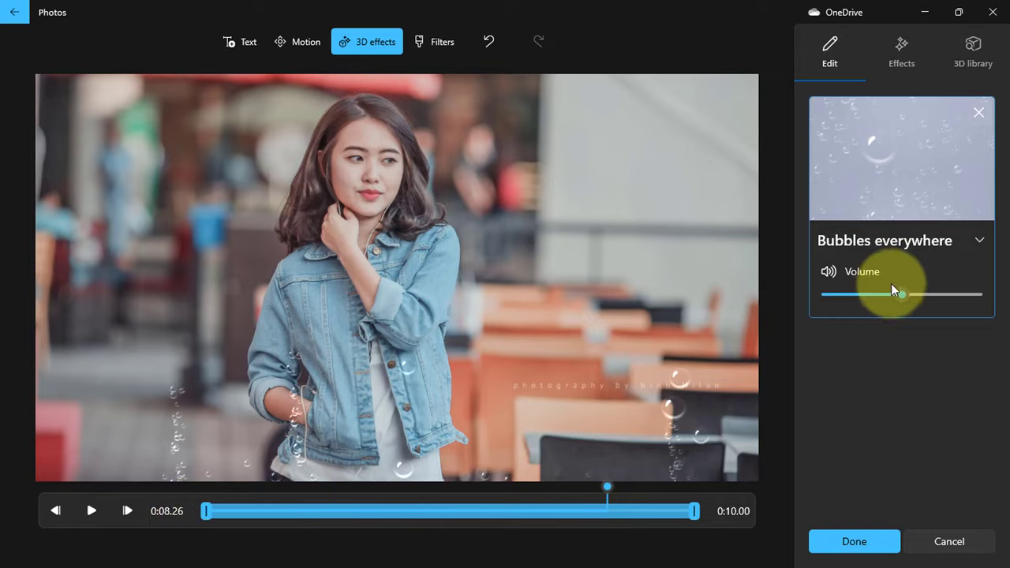
left_click_drag(905, 292, 828, 293)
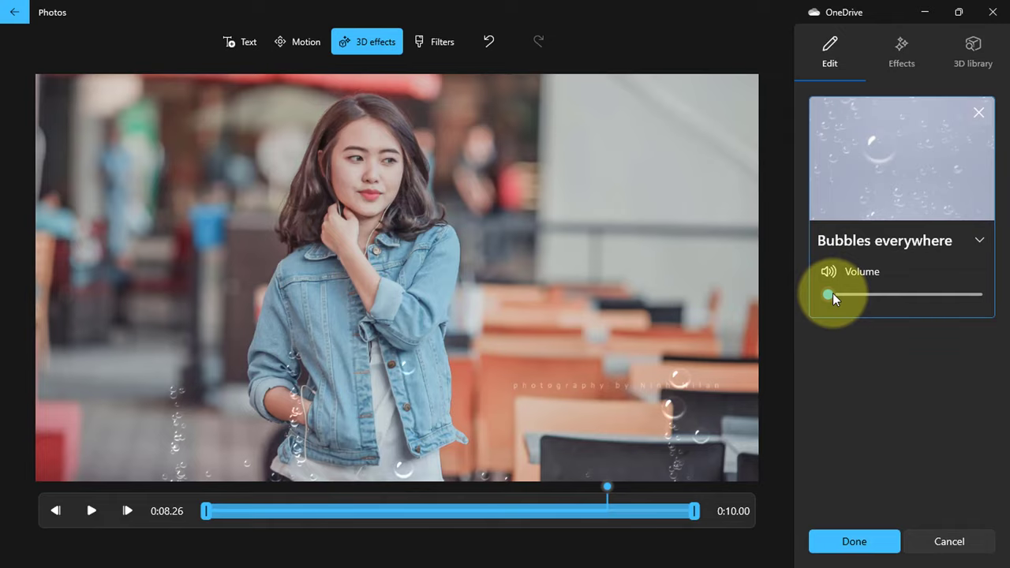
left_click(885, 542)
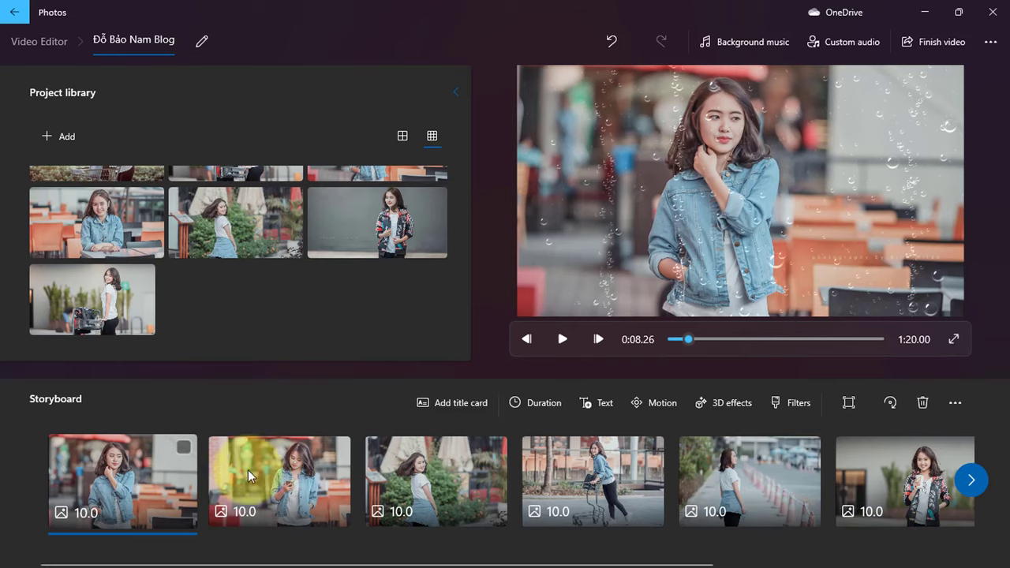
- Play the first storyboard photo from its start to check its motion and bubbles effect
left_click(107, 477)
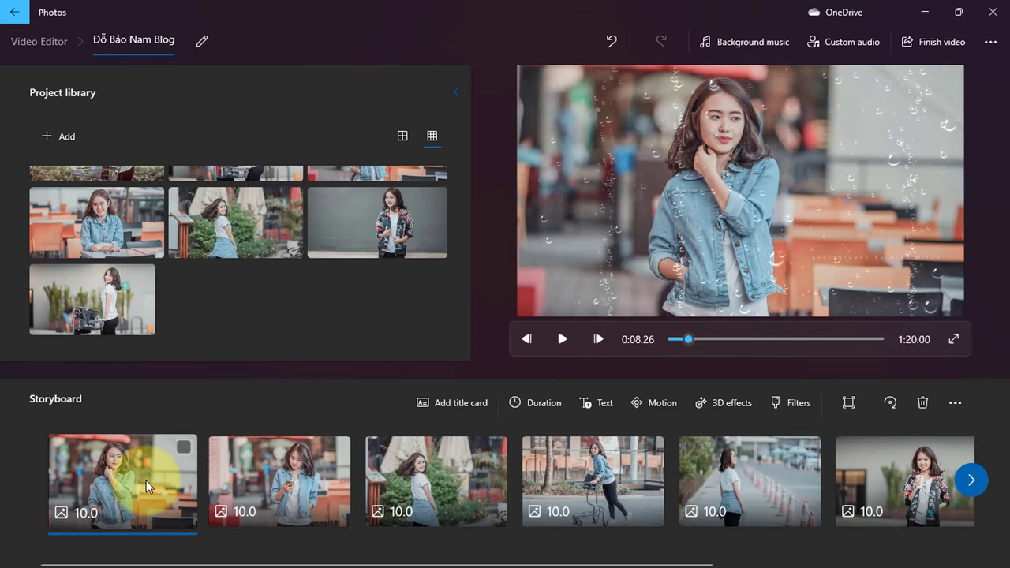
left_click(562, 339)
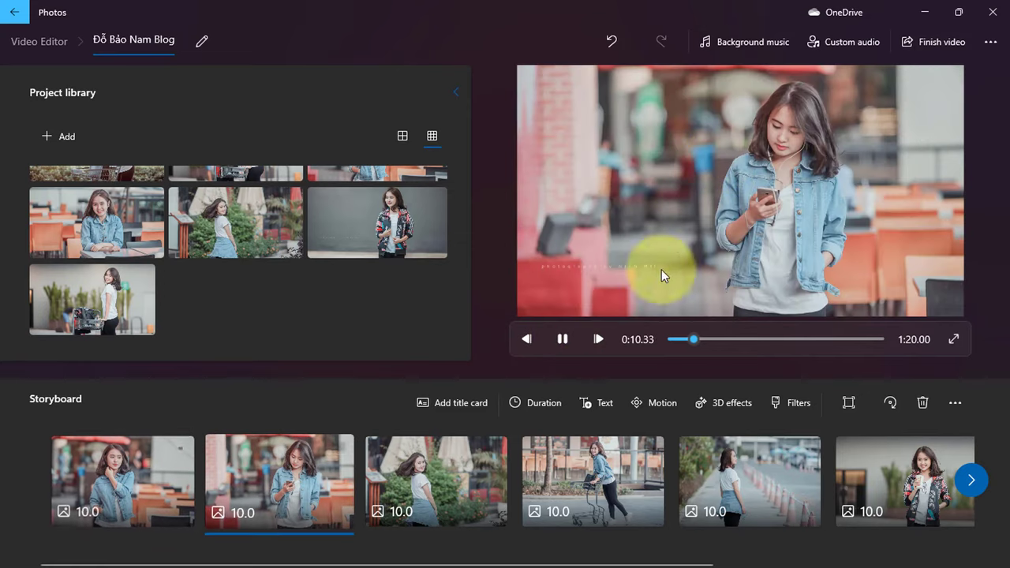
left_click(562, 340)
left_click(140, 469)
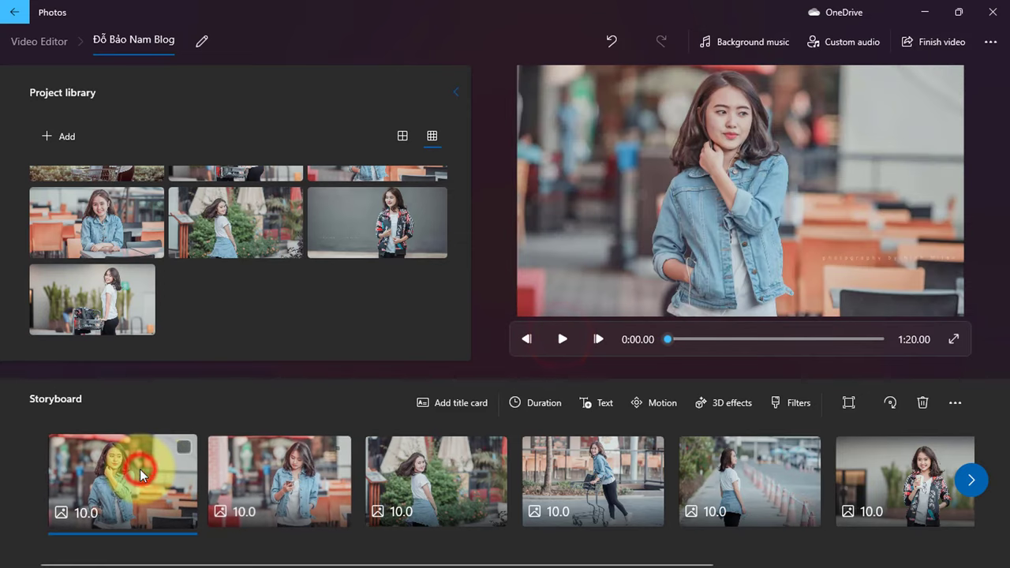
left_click(668, 339)
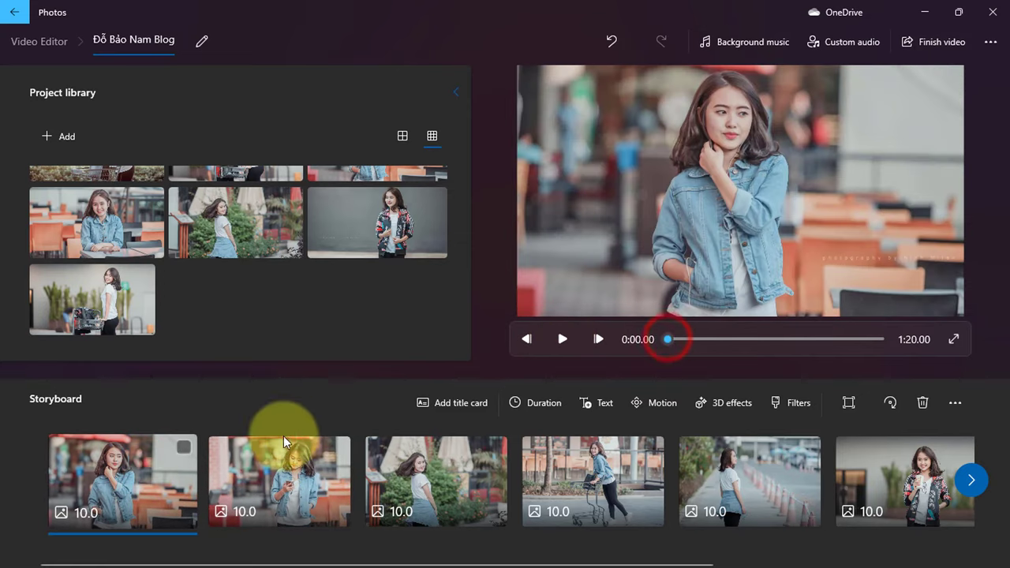
left_click(573, 339)
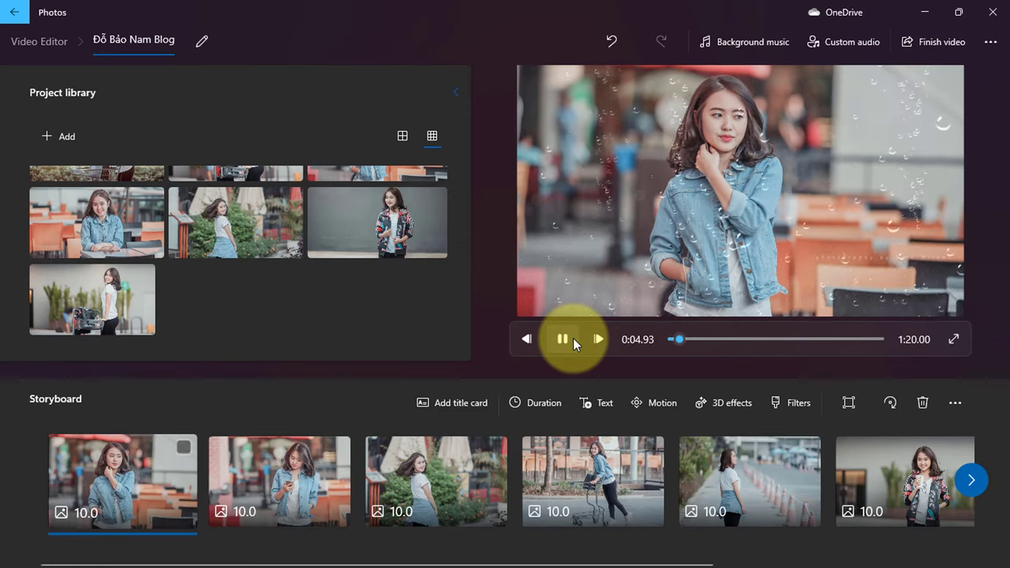
left_click(573, 338)
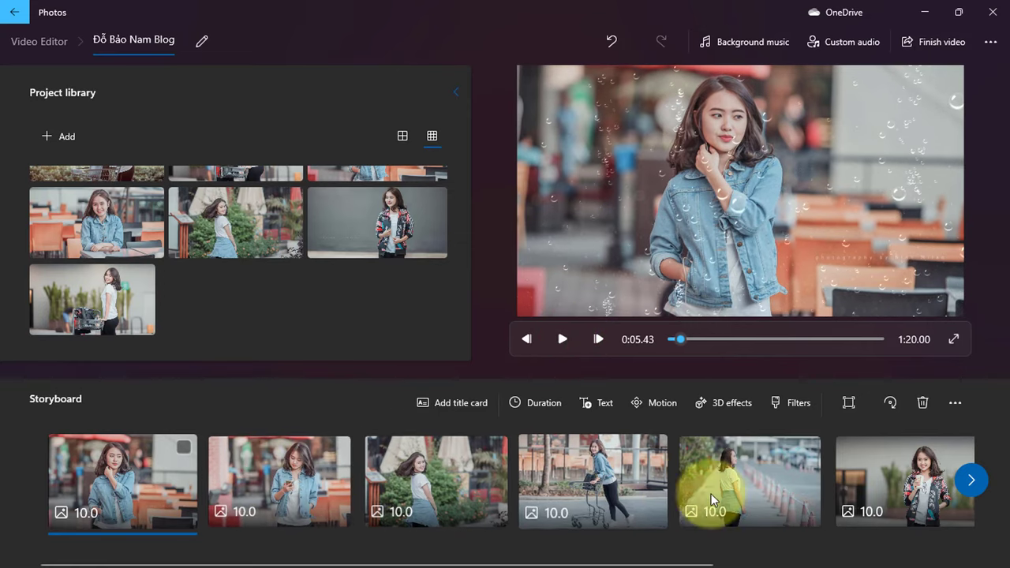
- Apply the Zoom in right motion to the second storyboard photo and preview it in the video
left_click(288, 497)
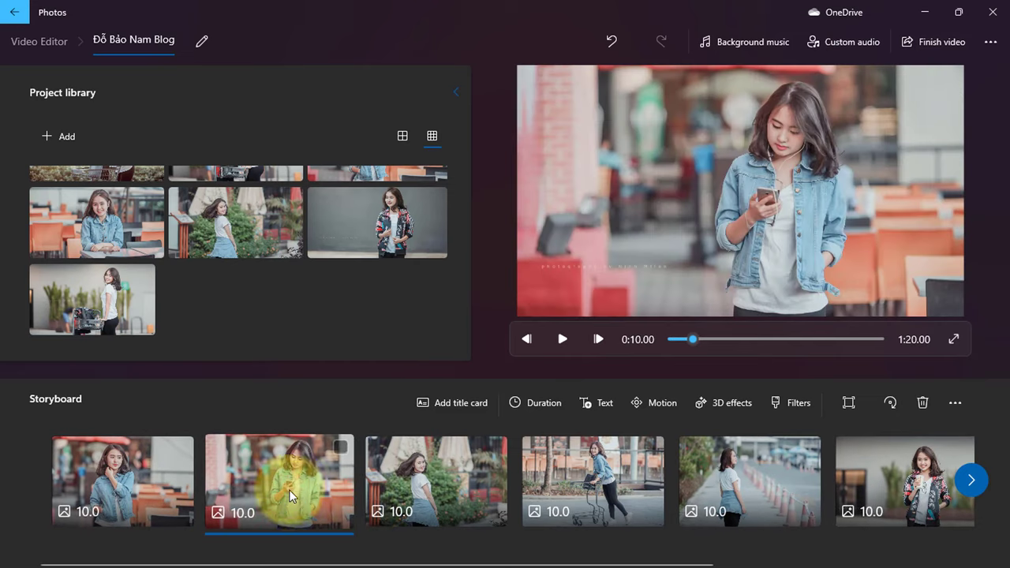
left_click(656, 402)
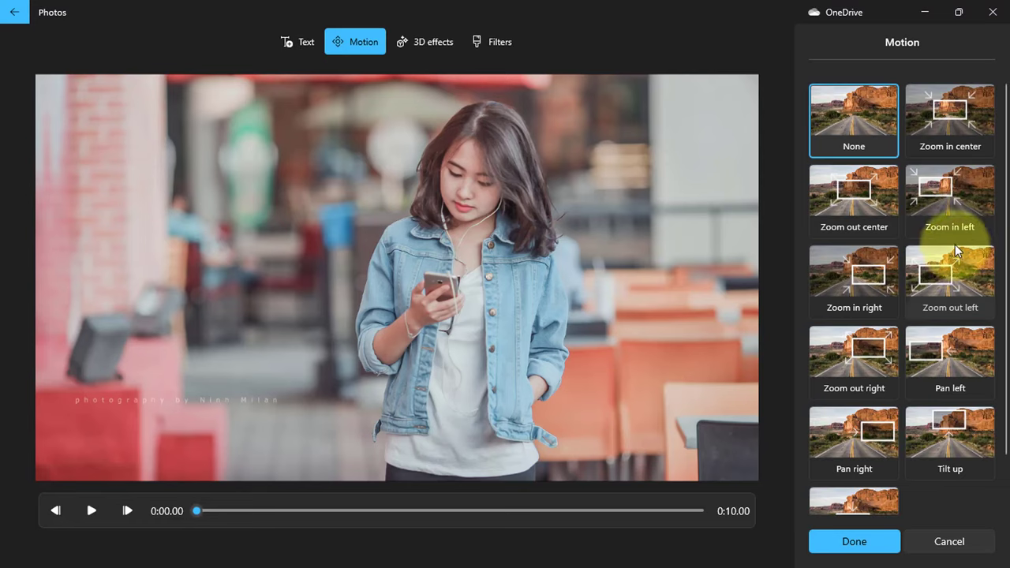
left_click(861, 277)
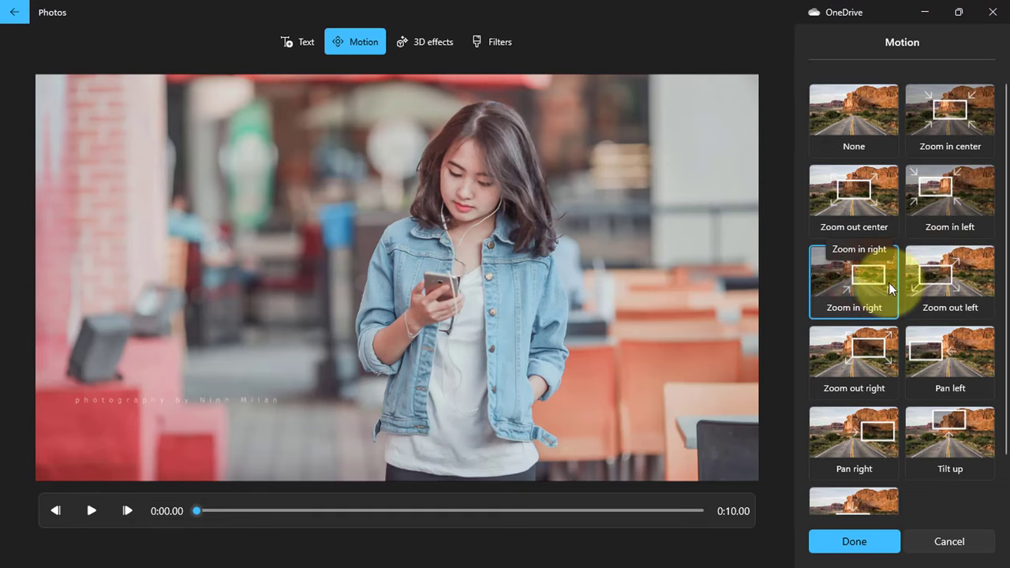
left_click(861, 281)
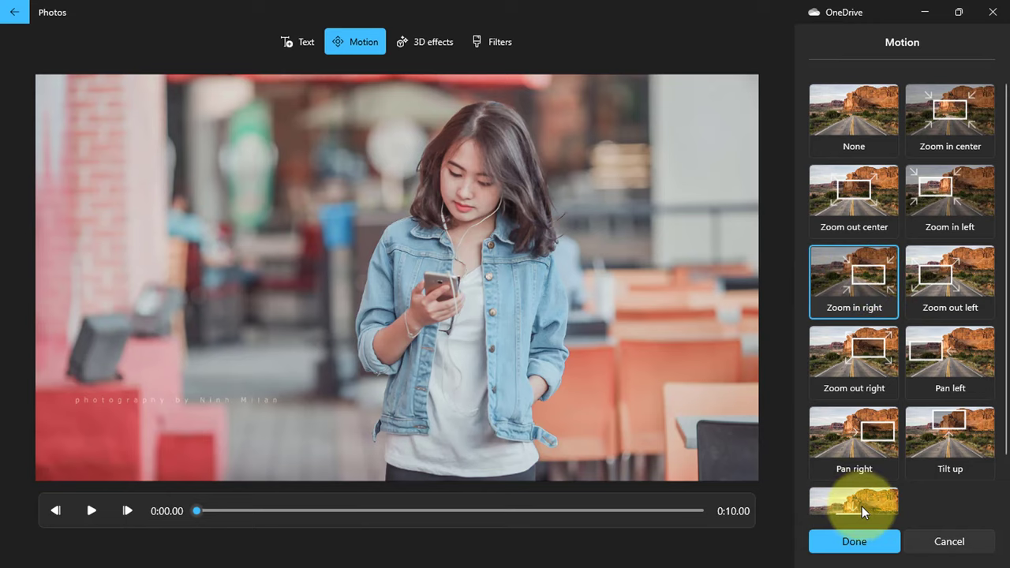
left_click(876, 542)
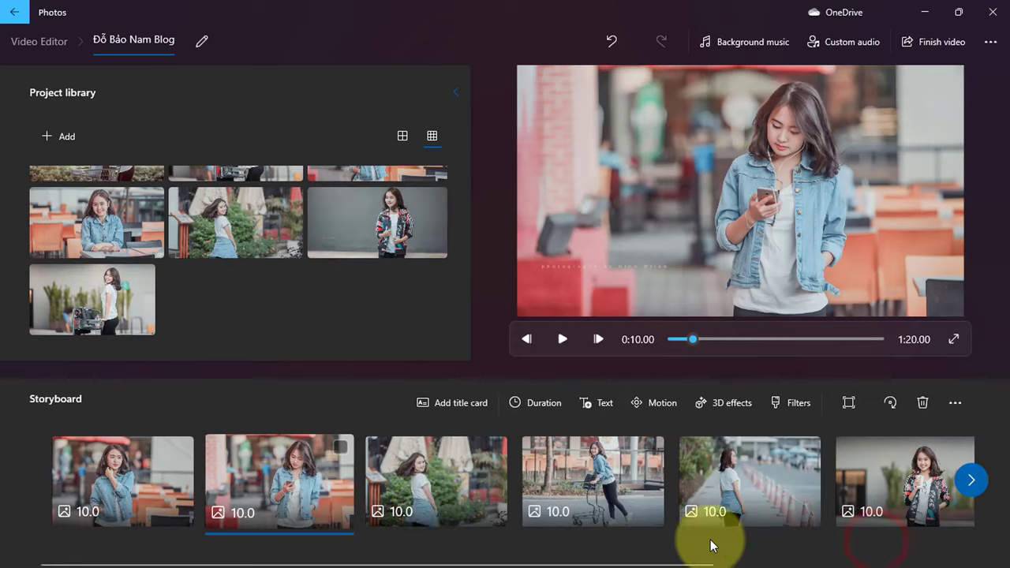
left_click(254, 487)
left_click(563, 341)
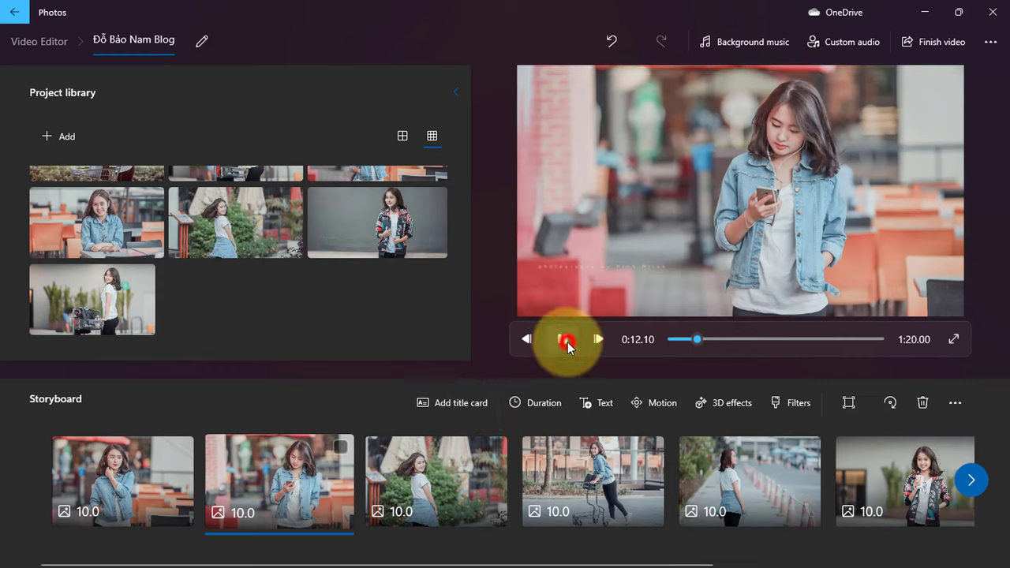
- Add the Bubbles everywhere 3D effect to the second storyboard photo and stretch it over the photo's full 10 seconds
left_click(737, 405)
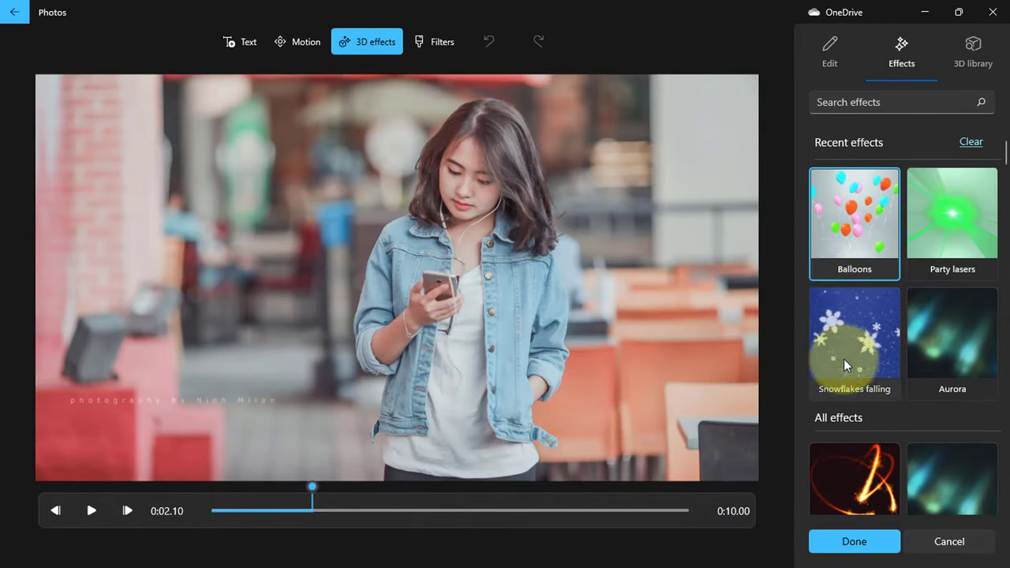
scroll(862, 385, "down", 5)
scroll(862, 385, "down", 3)
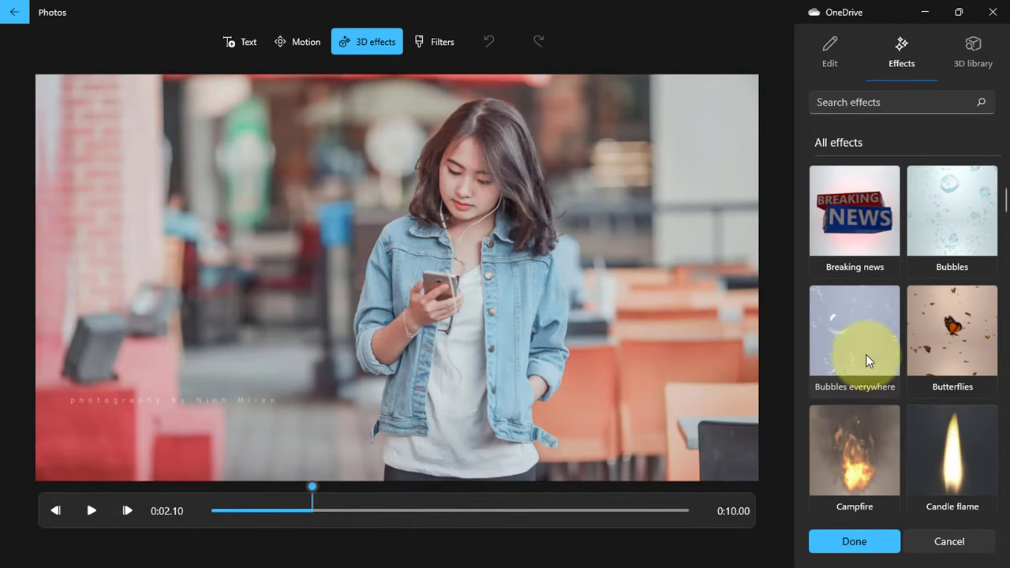
left_click(866, 355)
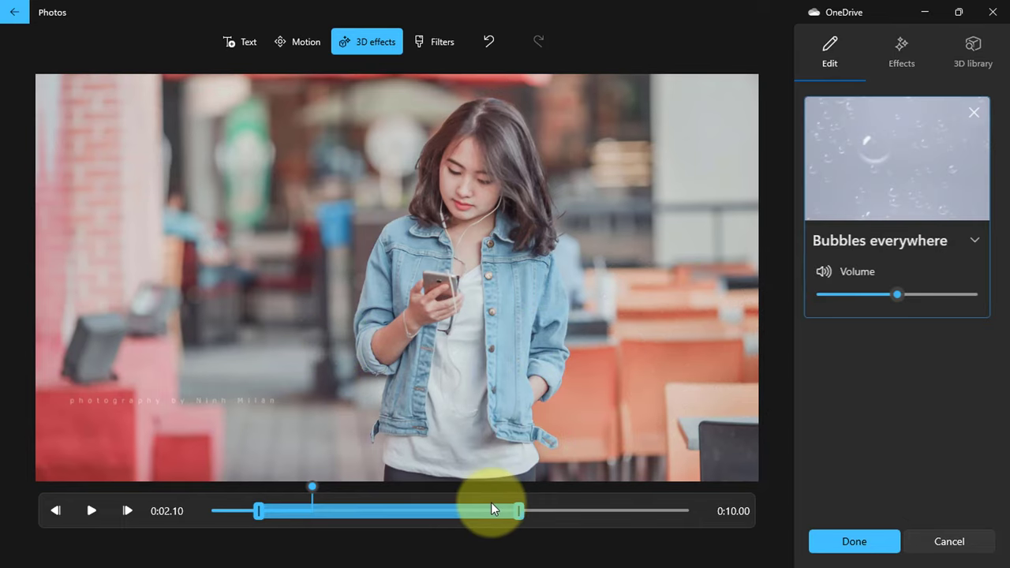
left_click_drag(519, 512, 701, 512)
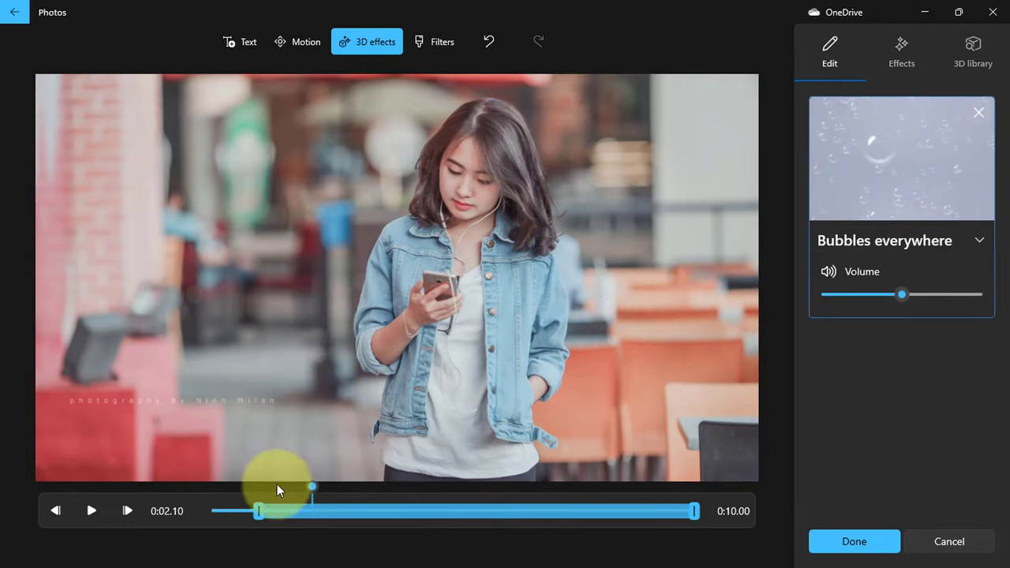
left_click_drag(259, 512, 198, 518)
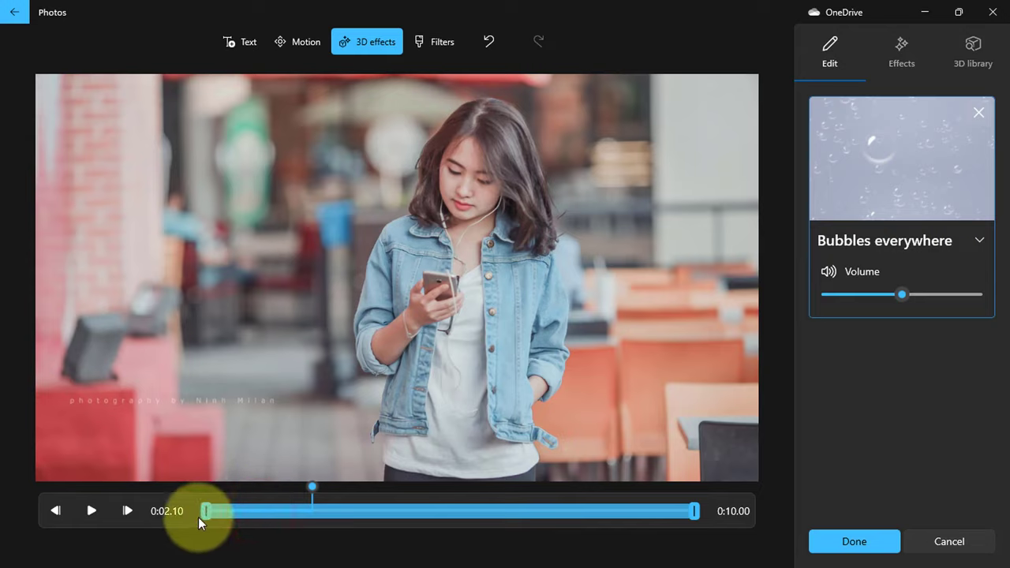
left_click(882, 545)
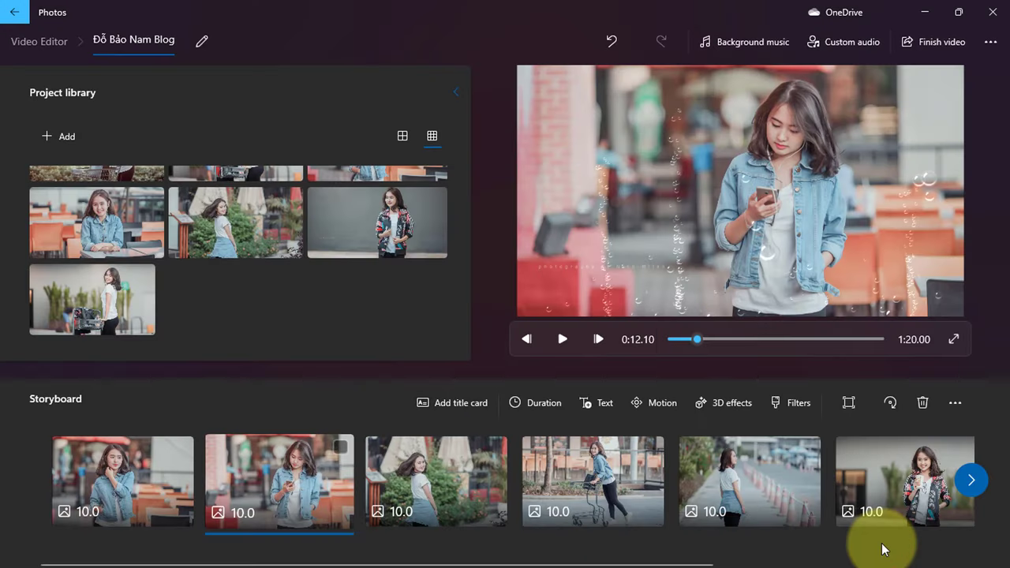
- Play the slideshow from its start through the third photo to check the motion and bubbles effects
left_click(431, 488)
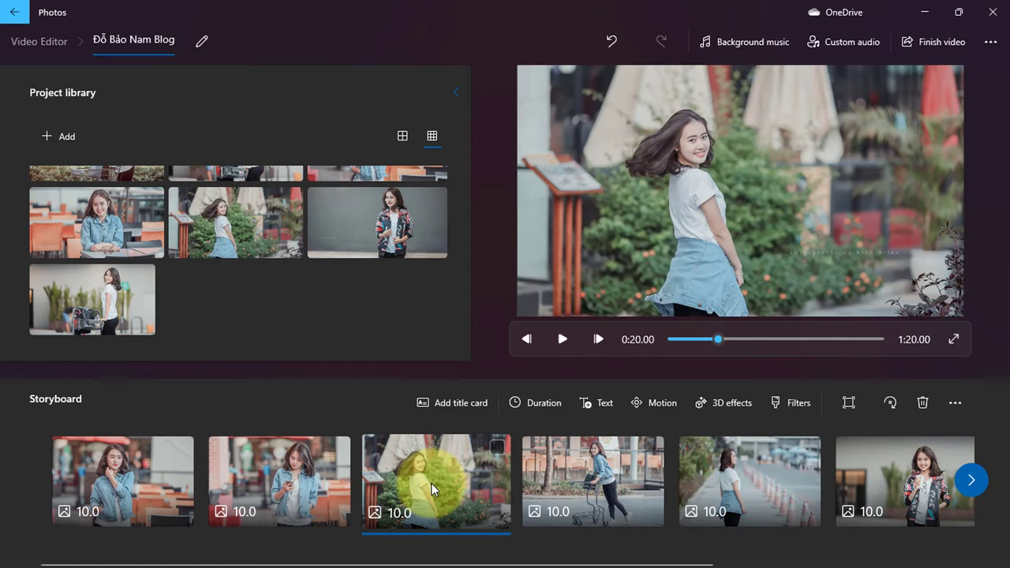
left_click(190, 552)
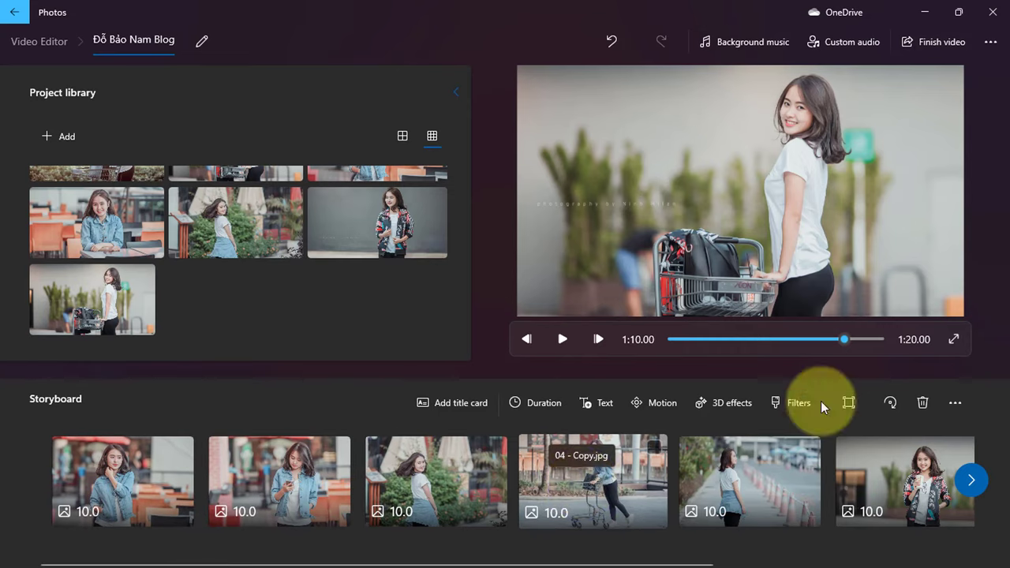
left_click_drag(841, 338, 649, 334)
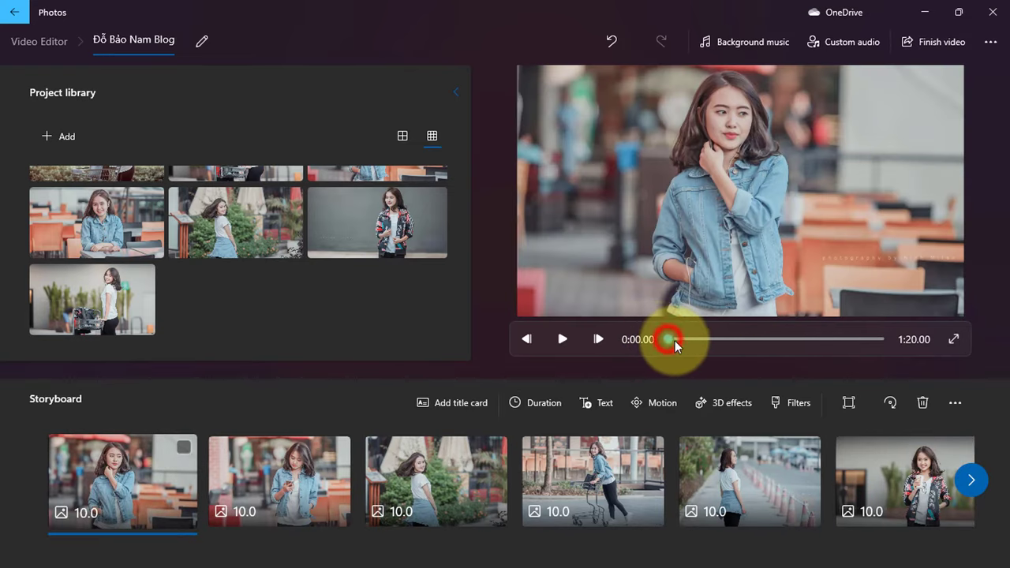
left_click(568, 336)
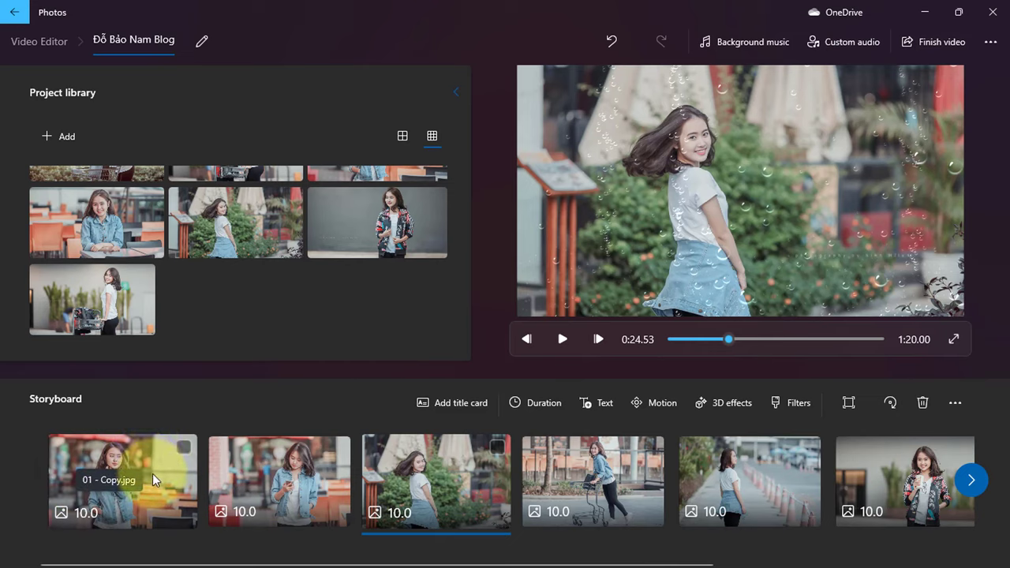
- Add a text caption with the blog's name, as in the project title, to the fourth storyboard photo
left_click(628, 500)
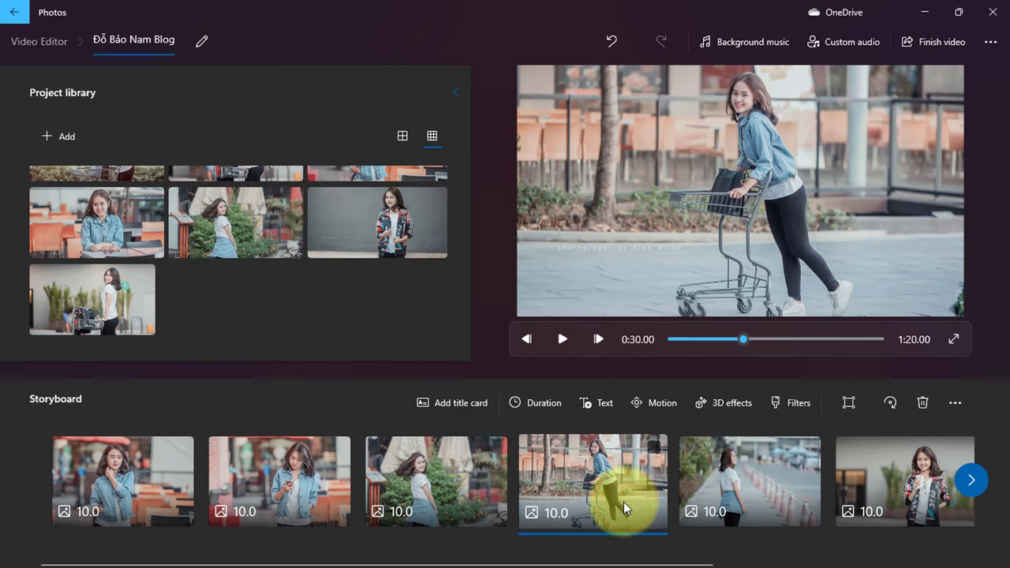
left_click(603, 404)
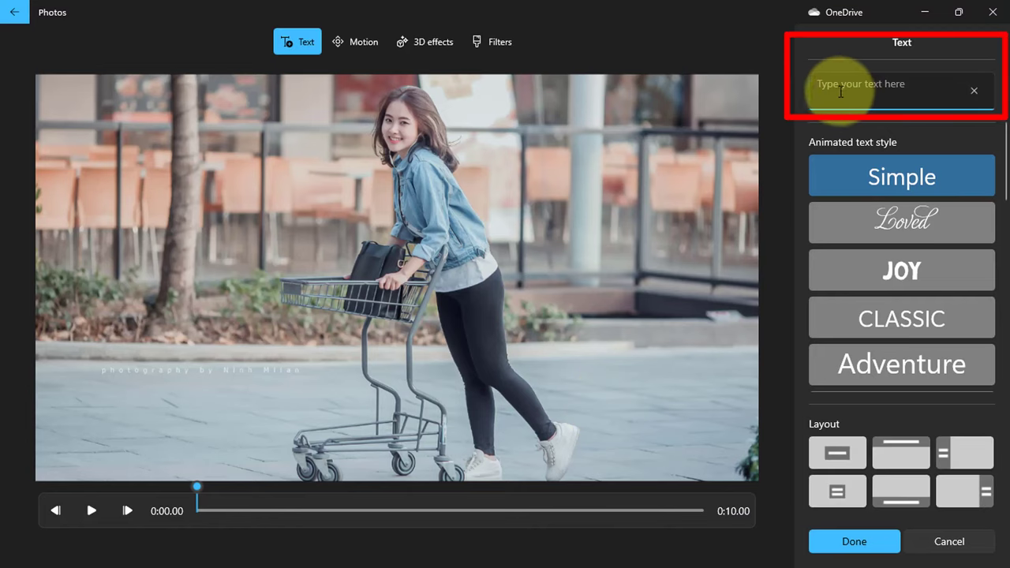
left_click(886, 92)
type("Đỗ Bảo N")
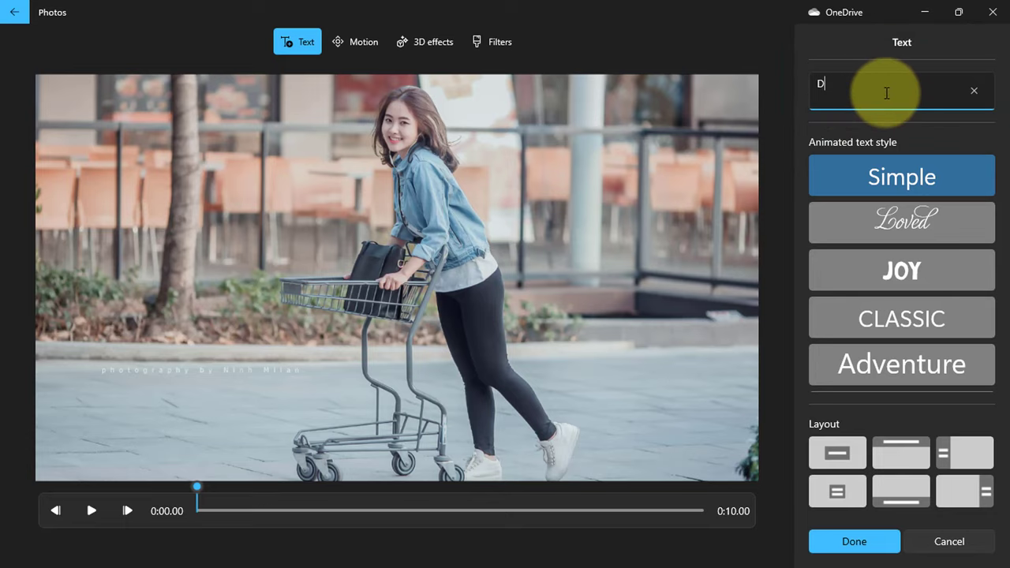
type("am Blog")
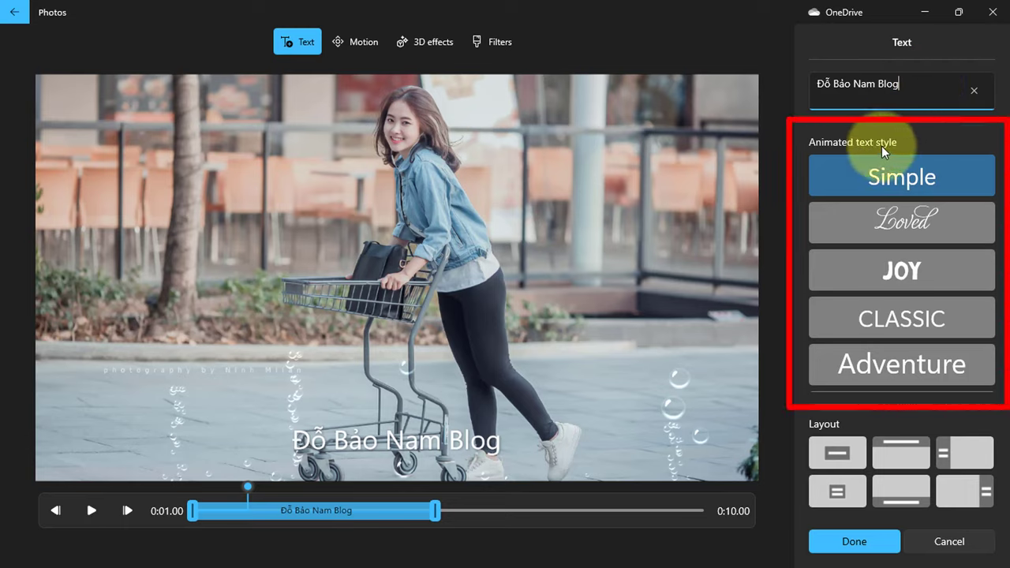
- Try the Classic, Adventure and Quiet animated text styles on the caption, and return to Simple
mouse_move(992, 168)
left_mouse_down()
mouse_move(1005, 351)
mouse_move(1006, 169)
left_mouse_up()
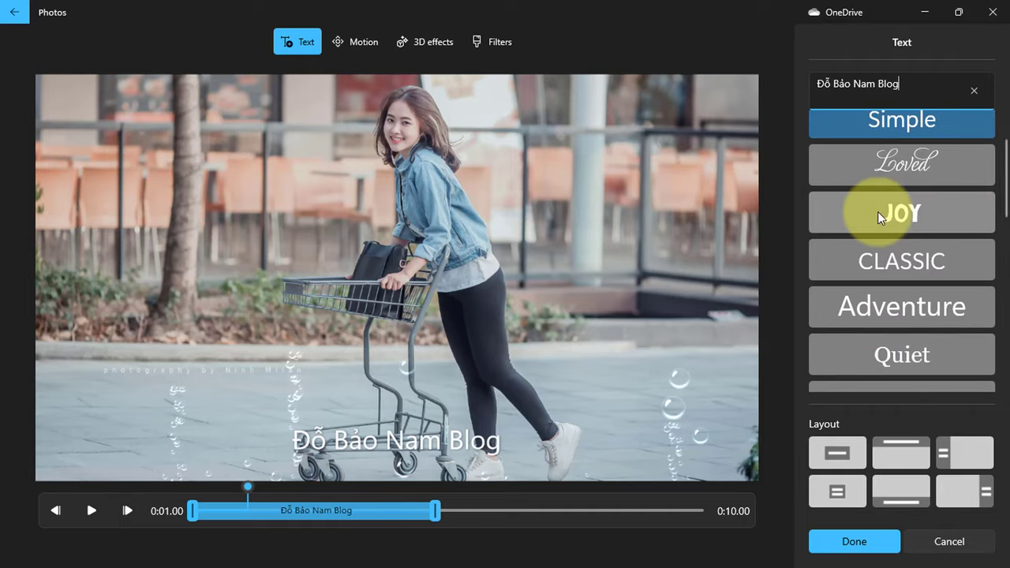
left_click_drag(1003, 172, 1007, 191)
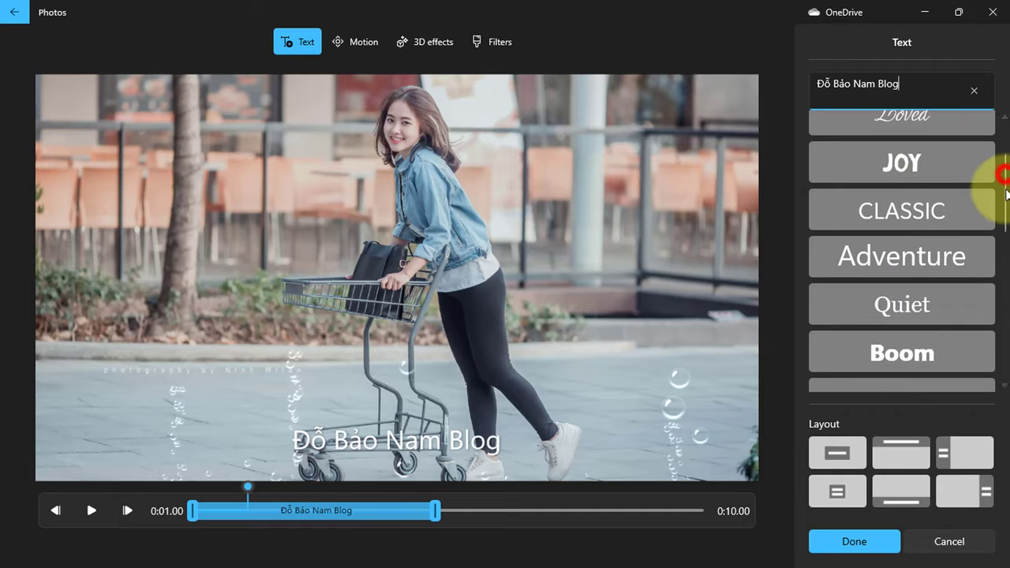
left_click(933, 210)
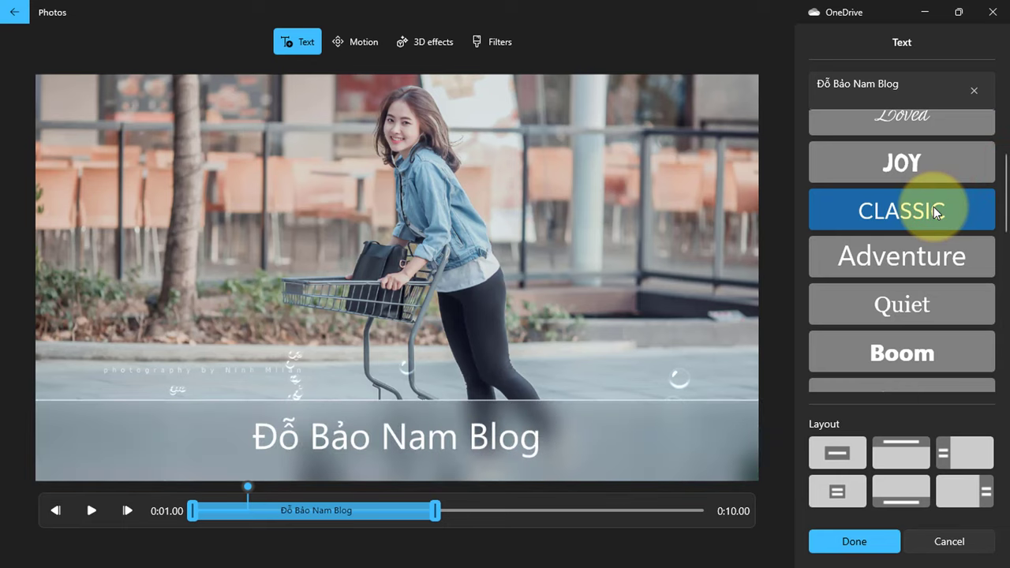
left_click(914, 254)
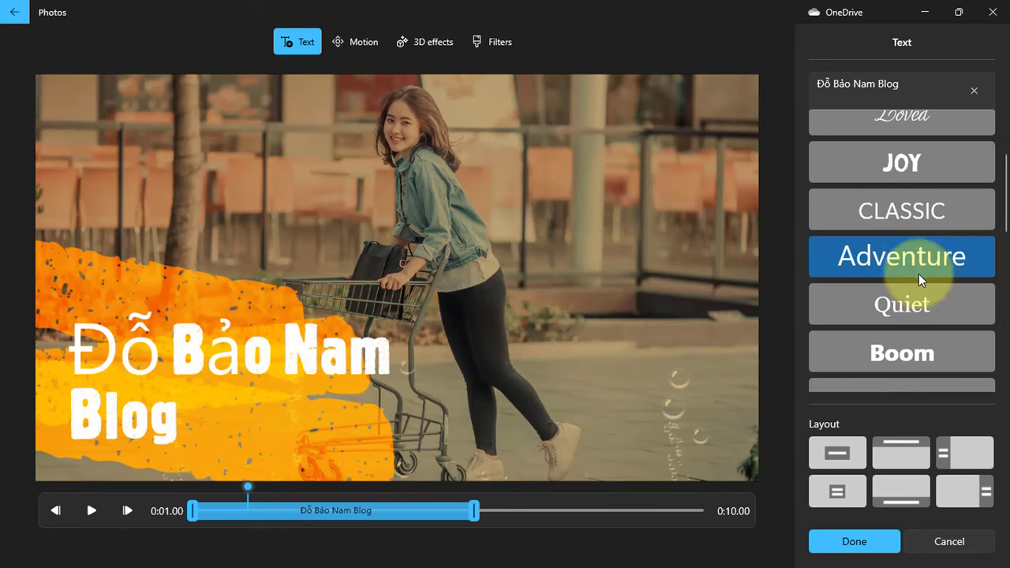
left_click(914, 301)
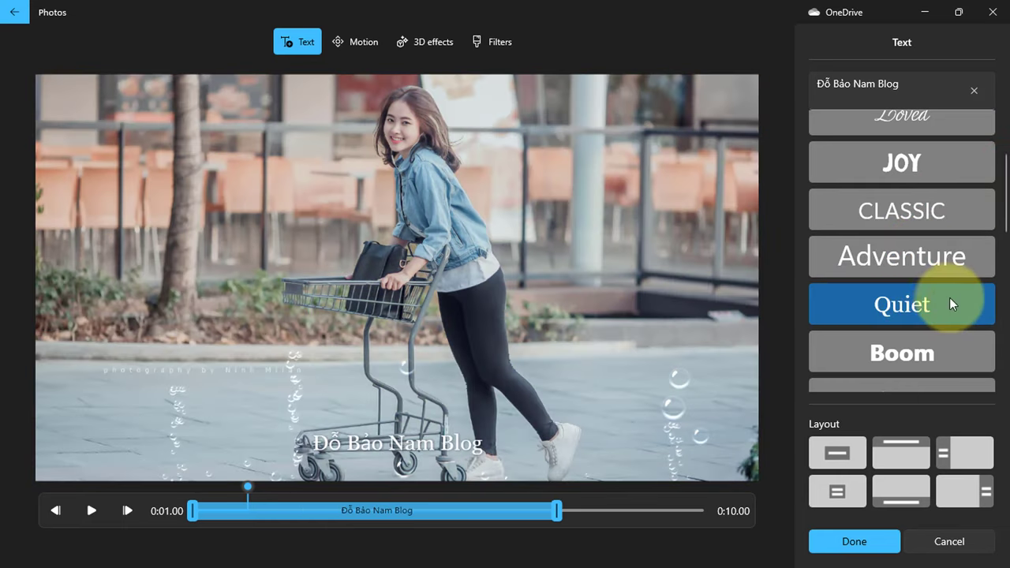
scroll(993, 207, "up", 1)
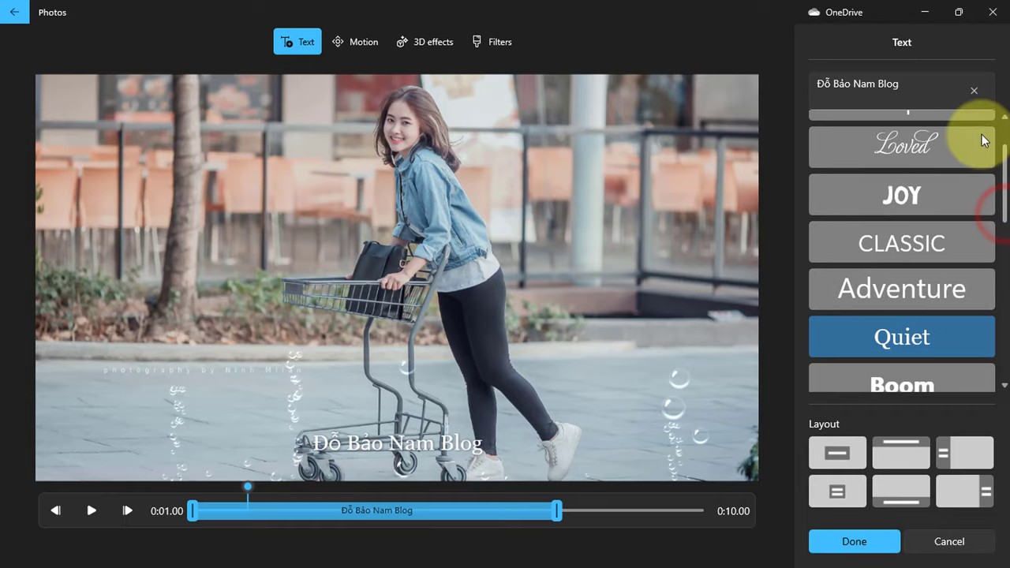
scroll(1005, 160, "up", 2)
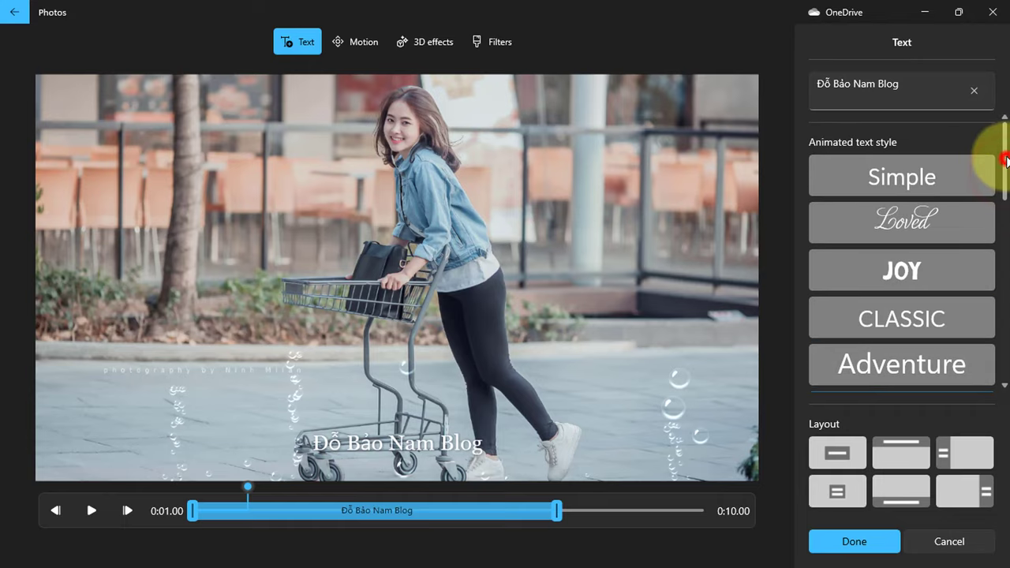
left_click(945, 178)
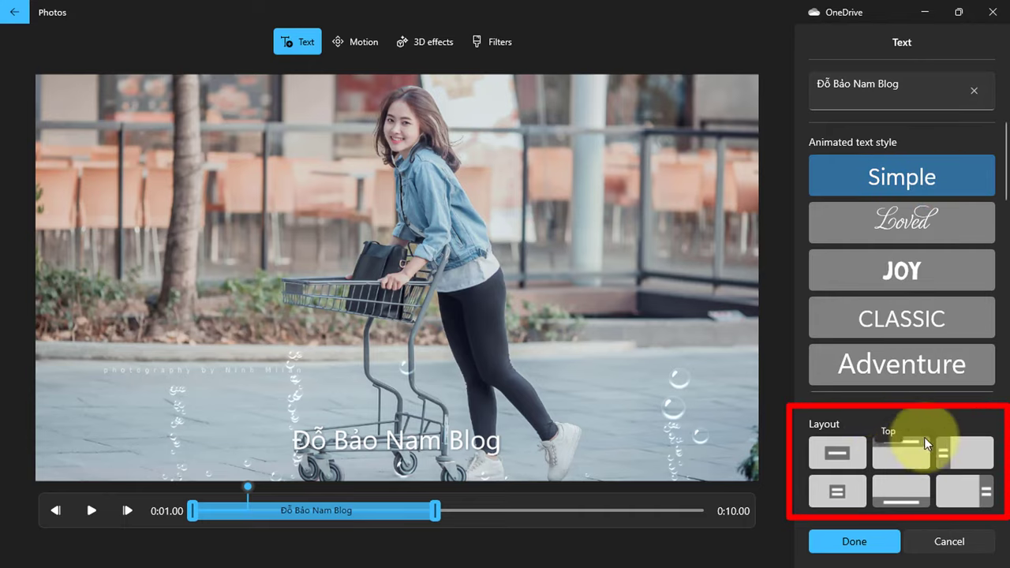
- Set the caption's layout to Right and extend its duration to the end of the 10-second photo
left_click(970, 490)
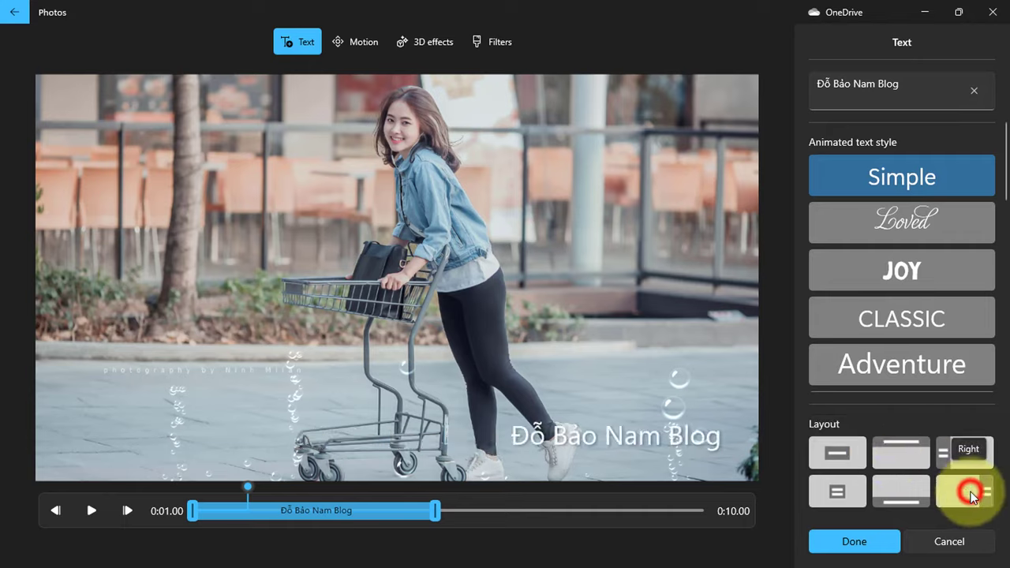
scroll(901, 253, "down", 5)
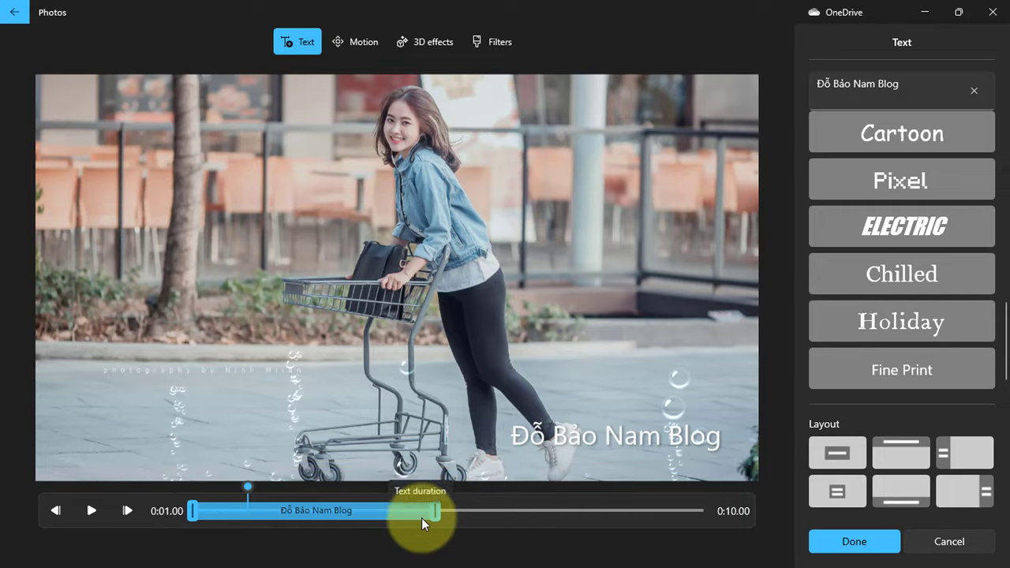
left_click_drag(436, 514, 720, 514)
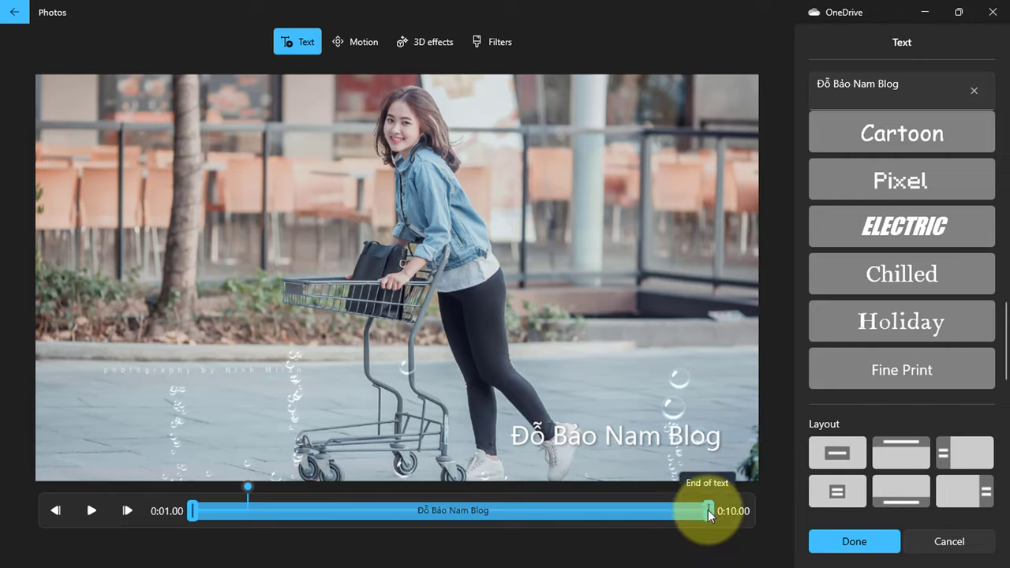
- Try a shorter time span for the caption, with a later start and an earlier end
left_click_drag(708, 511, 578, 510)
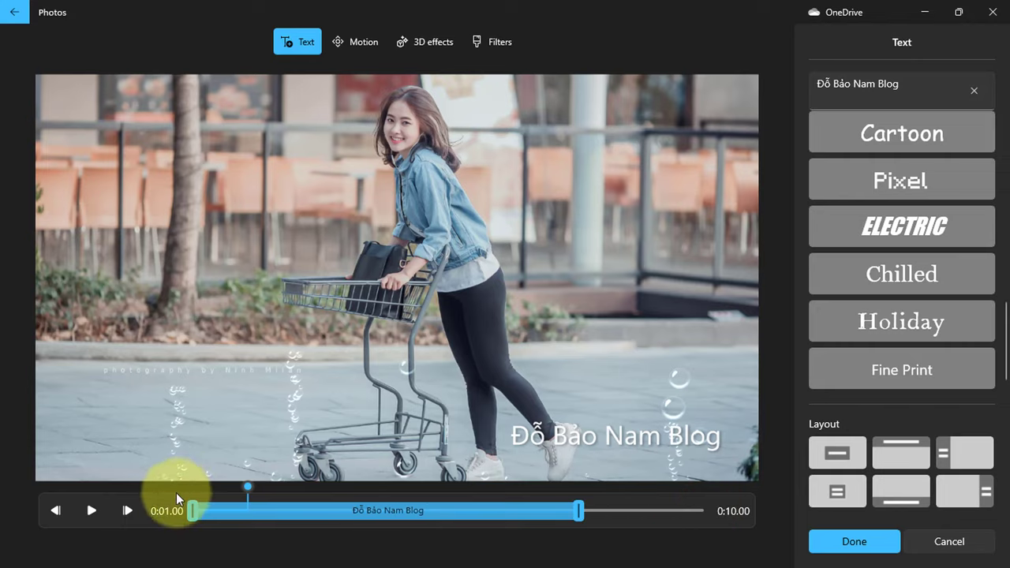
left_click_drag(191, 510, 319, 512)
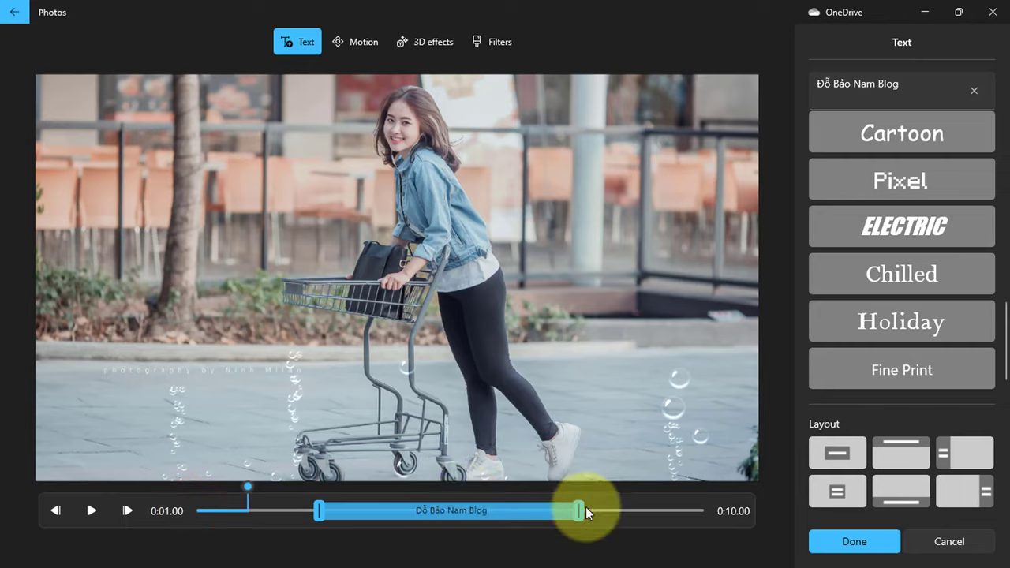
left_click_drag(582, 510, 606, 514)
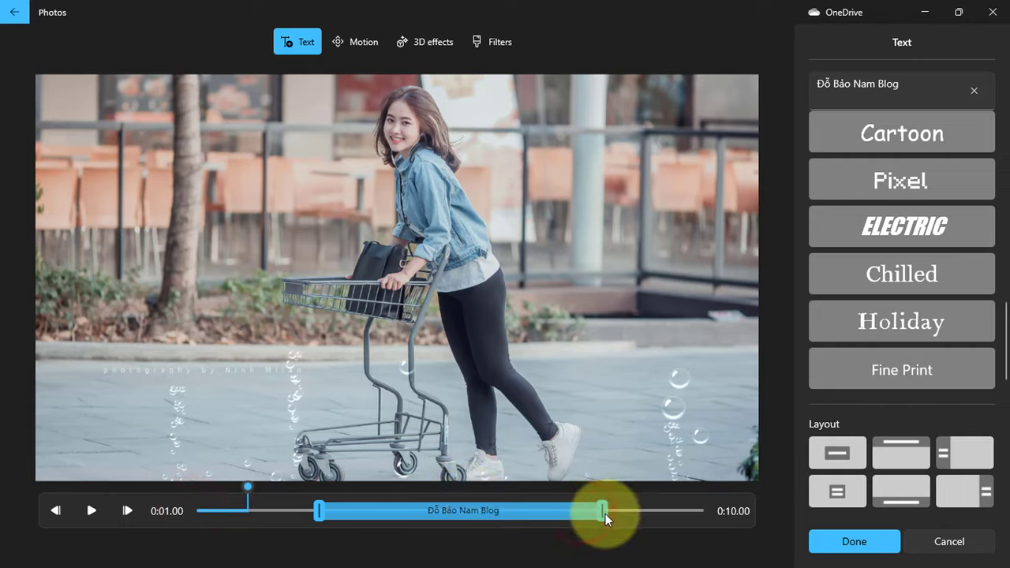
- Stretch the caption back over the photo's full 10 seconds and save the text
left_click_drag(320, 514, 175, 512)
left_click_drag(606, 513, 784, 517)
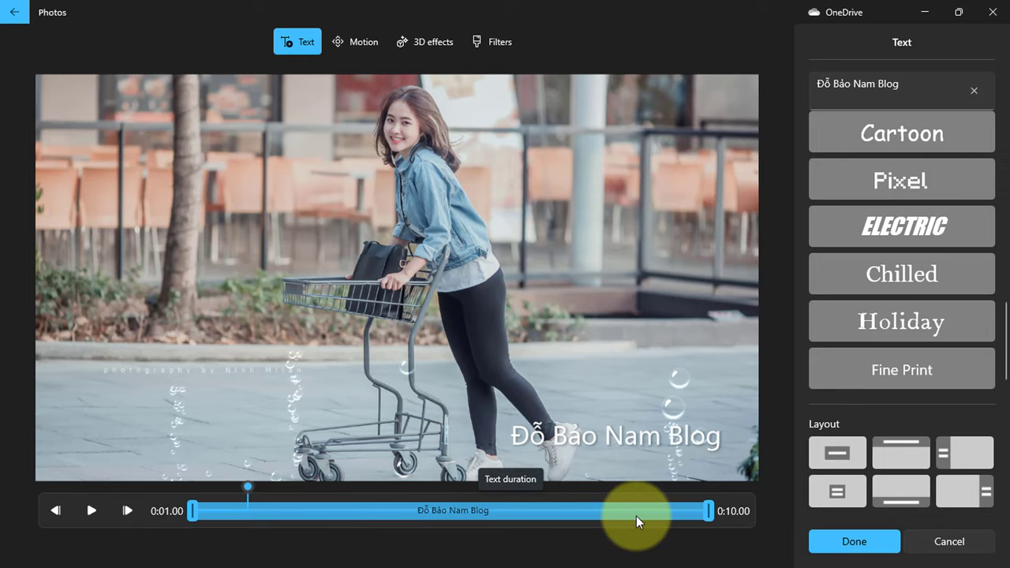
left_click(884, 549)
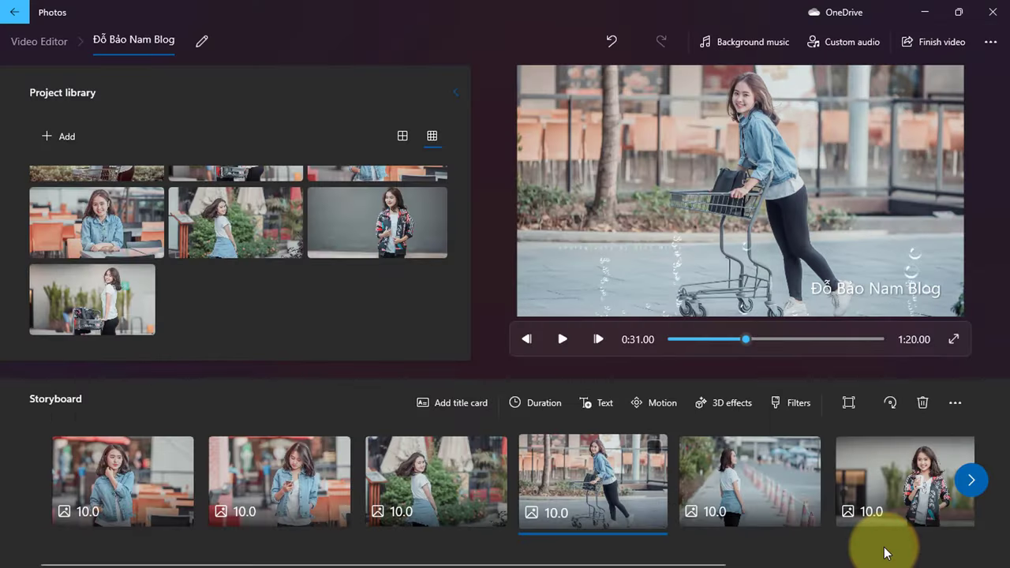
- Return to the first storyboard photo and add Darling_Ranch.mp3 to the project as custom audio
left_click(634, 487)
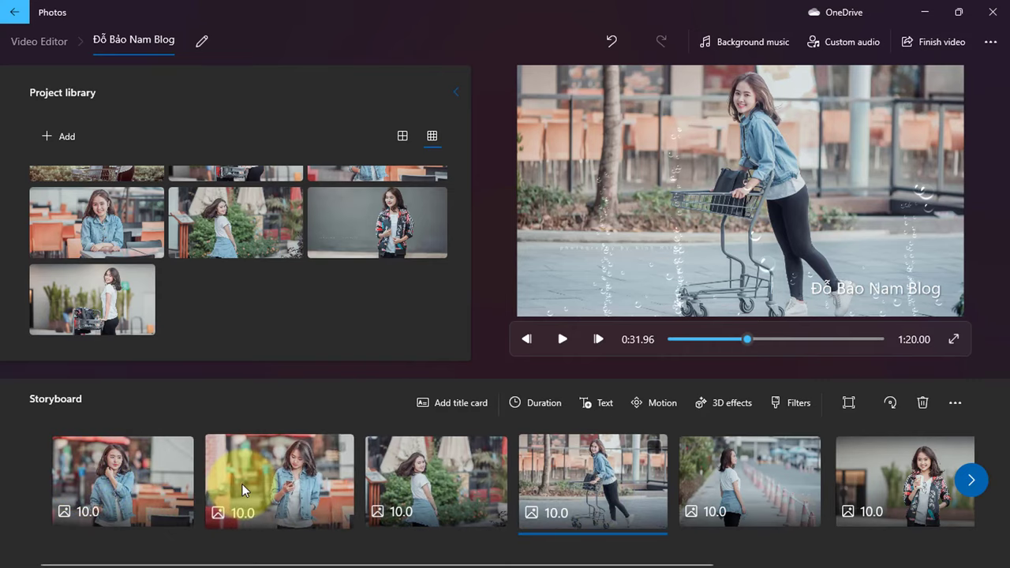
left_click(126, 485)
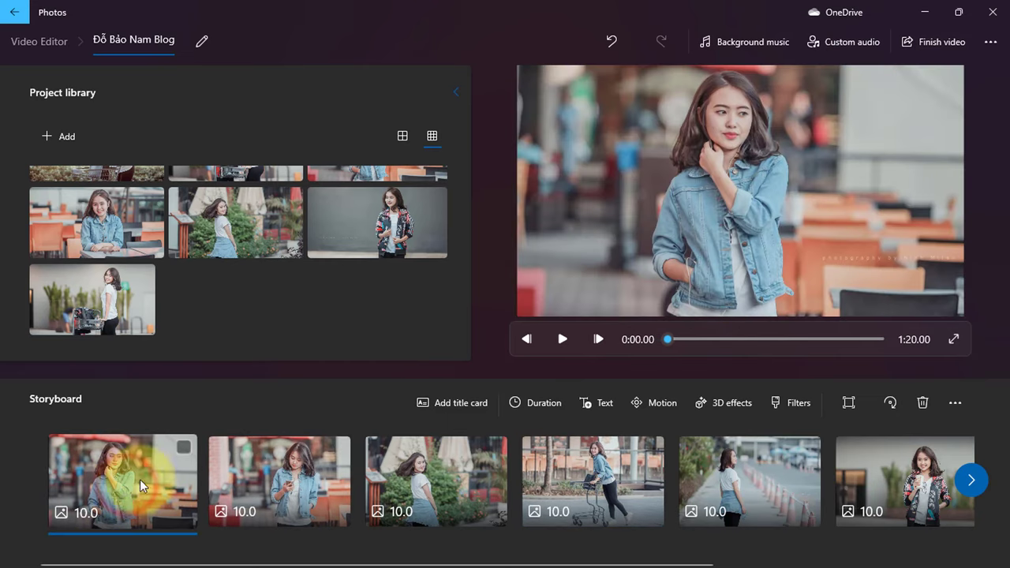
left_click(89, 469)
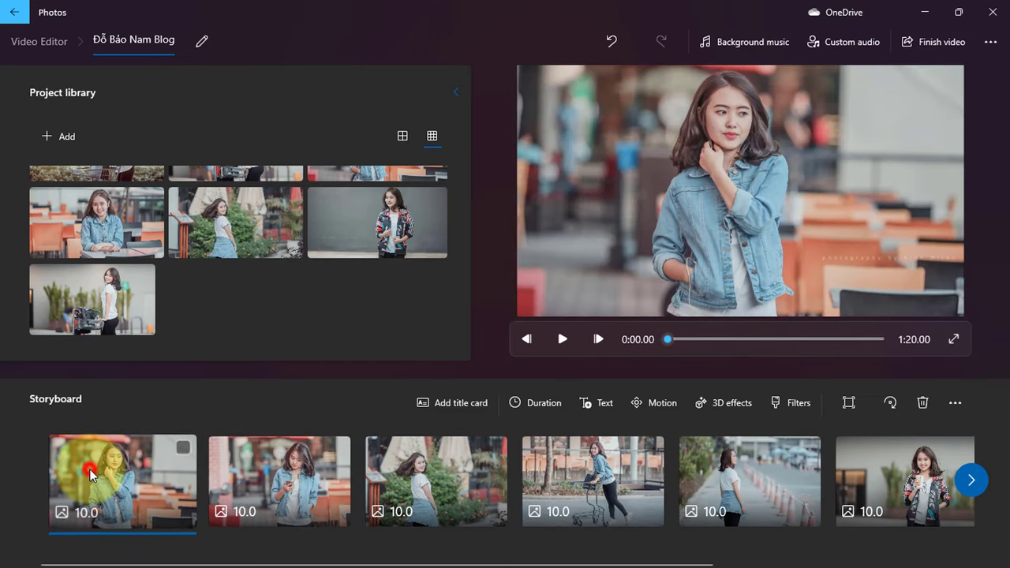
left_click(136, 480)
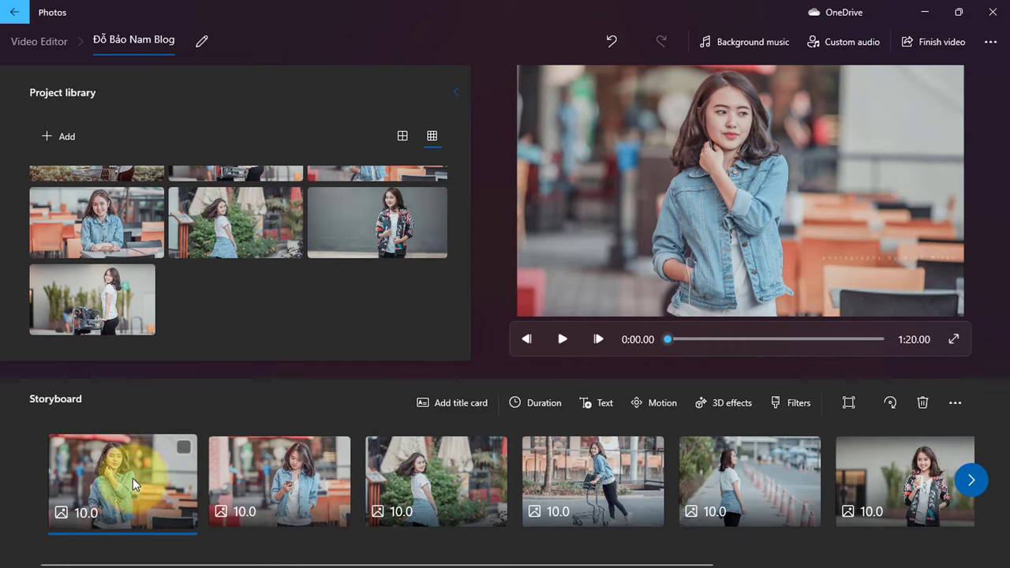
left_click(857, 49)
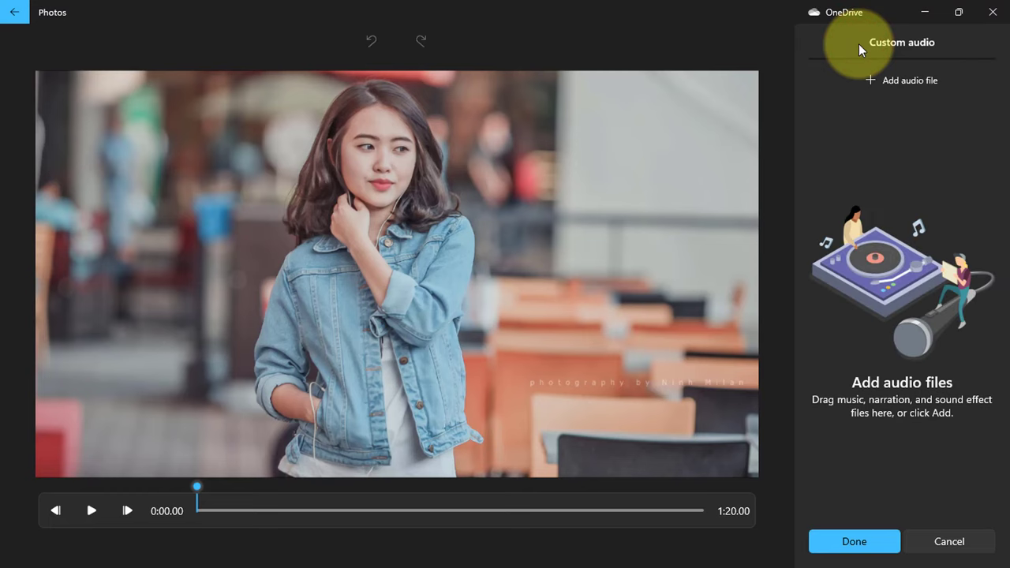
left_click(913, 82)
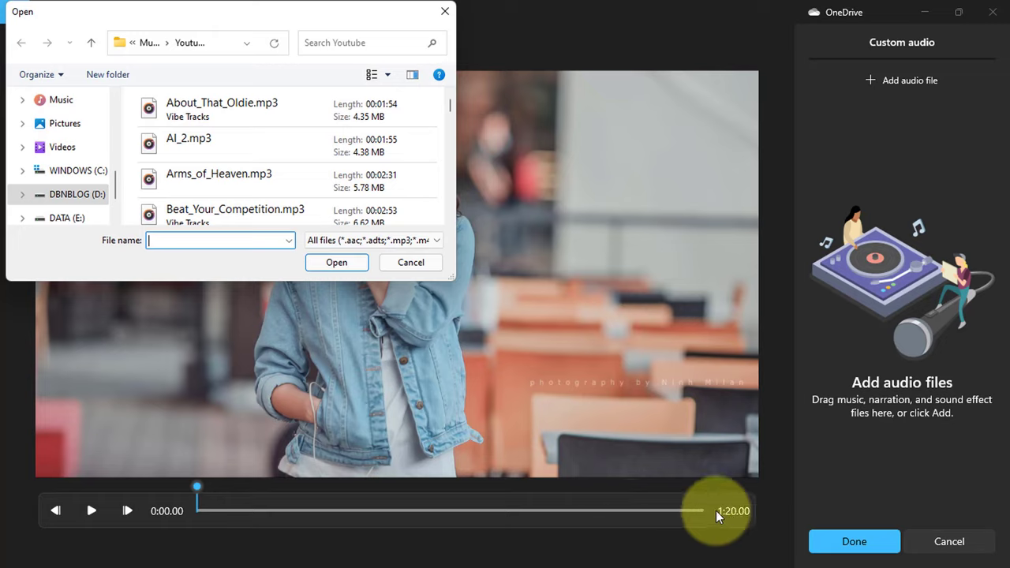
scroll(413, 135, "down", 2)
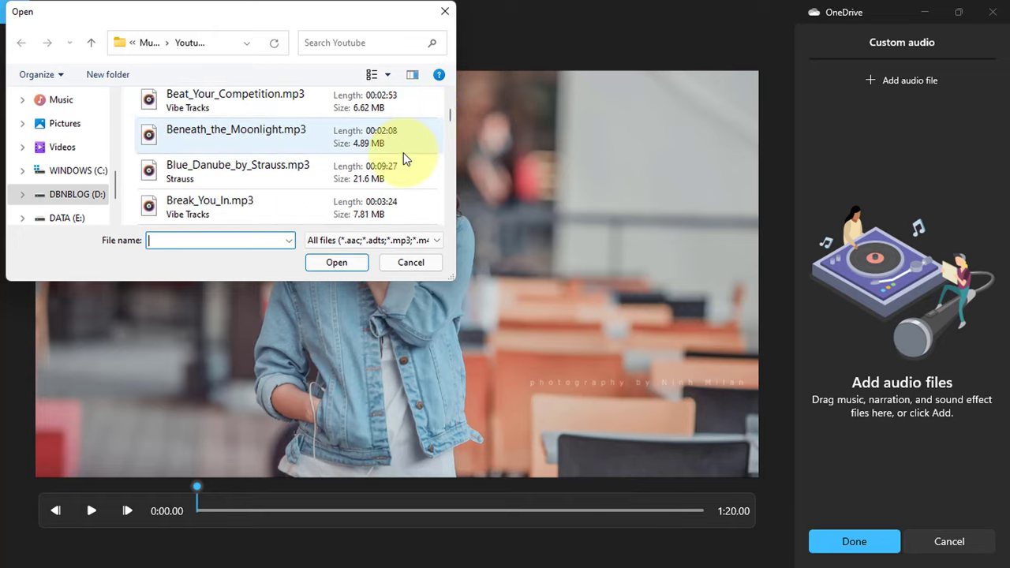
scroll(399, 174, "down", 2)
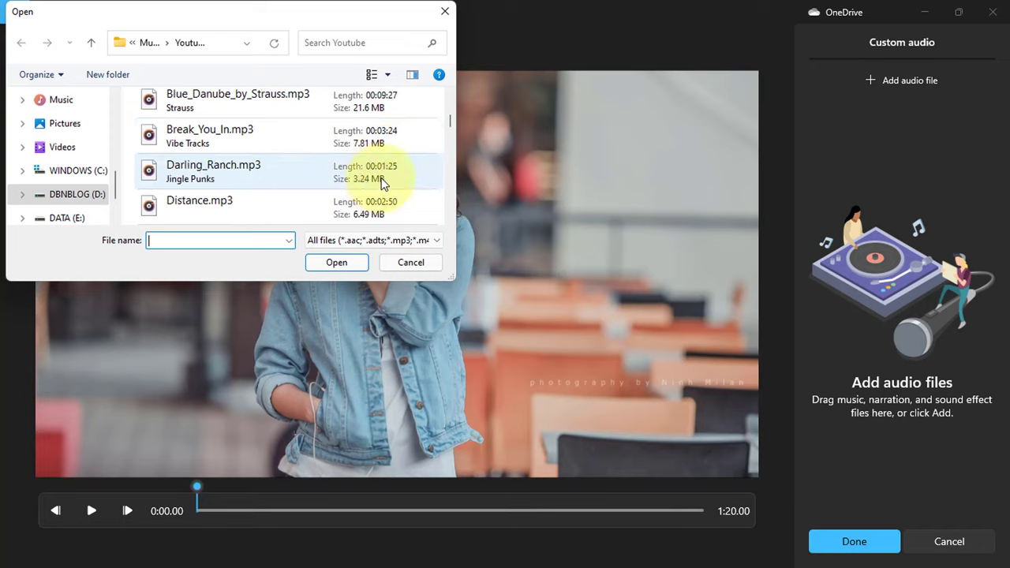
left_click(219, 173)
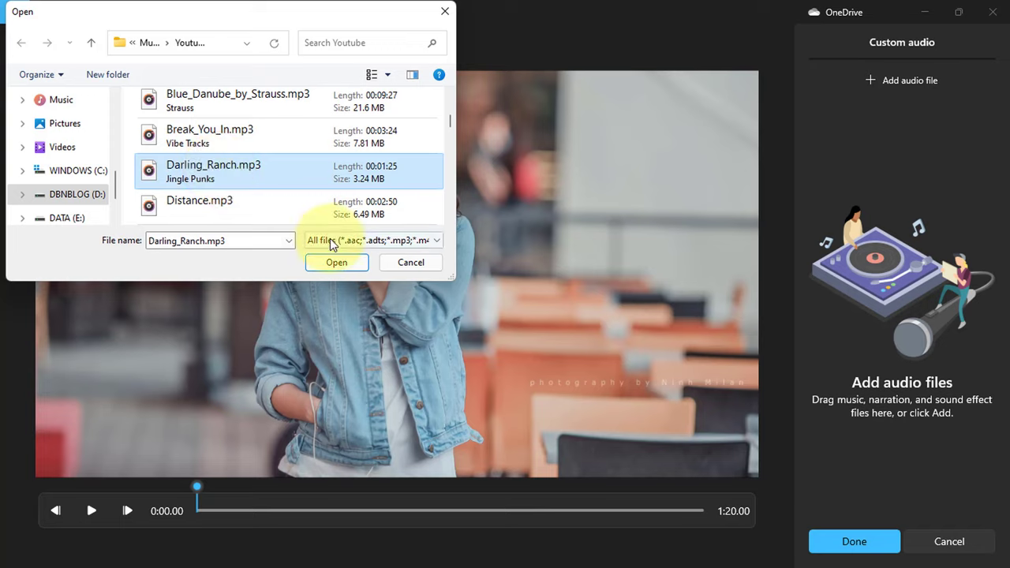
left_click(352, 262)
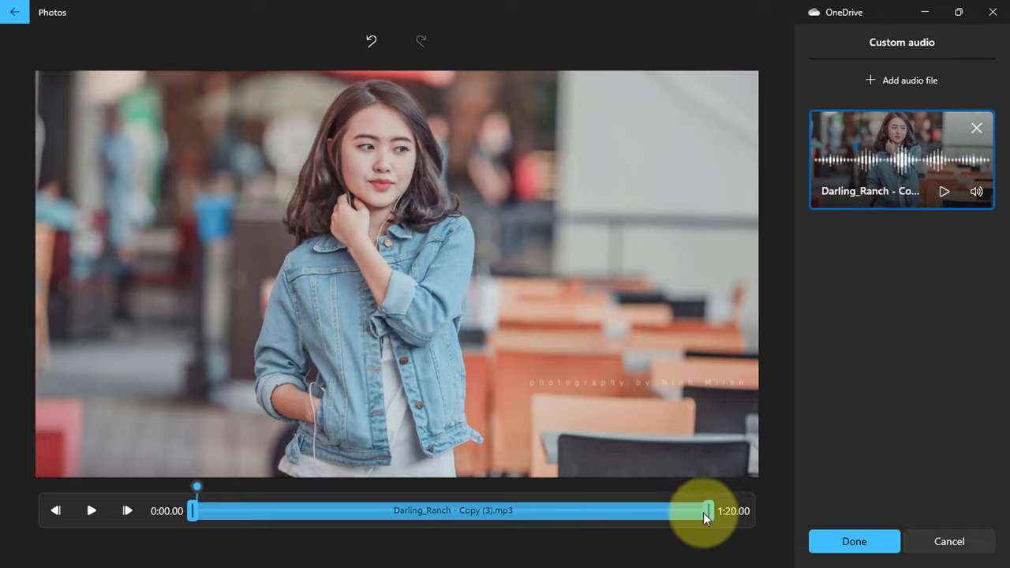
- Span the custom audio over the full 1:20 of the video, save it, and play back the slideshow
mouse_move(707, 513)
left_mouse_down()
mouse_move(658, 512)
mouse_move(720, 514)
left_mouse_up()
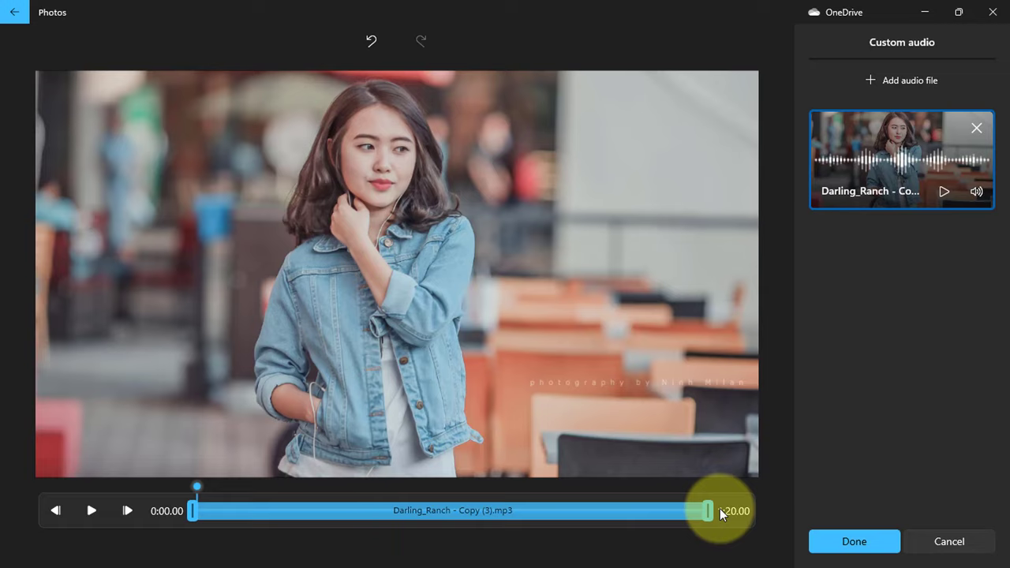
mouse_move(190, 510)
left_mouse_down()
mouse_move(216, 513)
mouse_move(192, 509)
left_mouse_up()
left_click(238, 512)
left_click(701, 514)
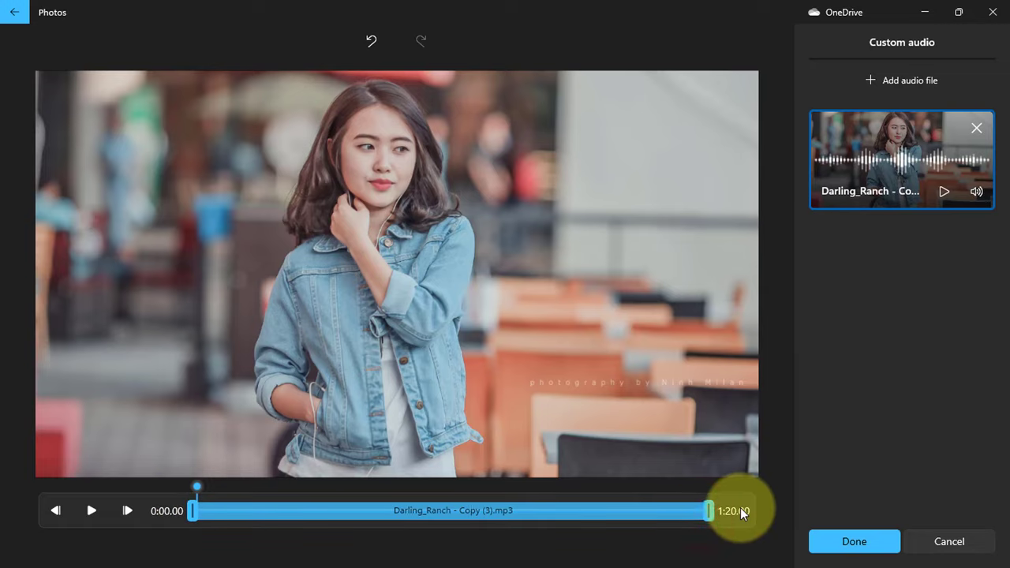
left_click(893, 540)
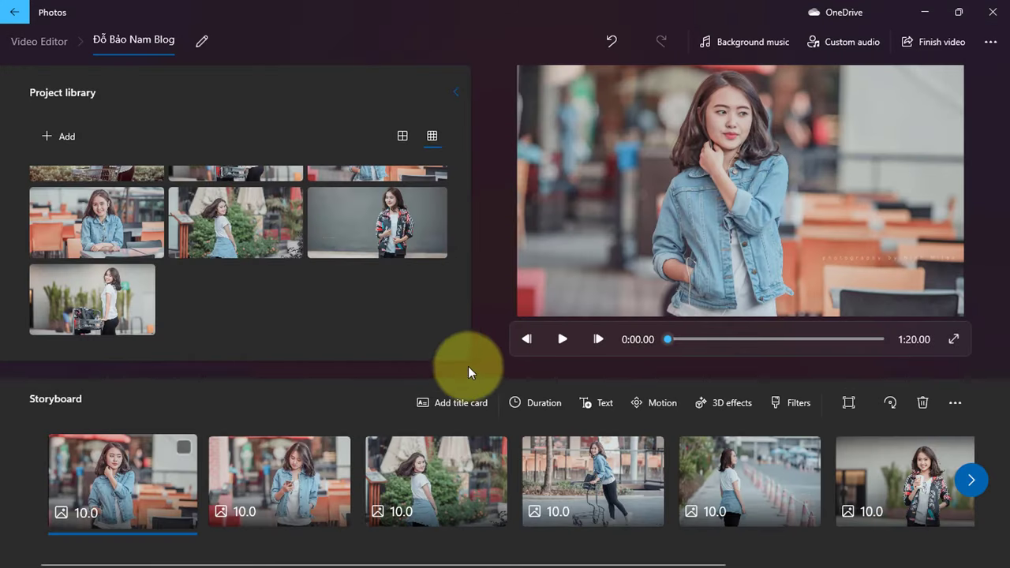
left_click(563, 340)
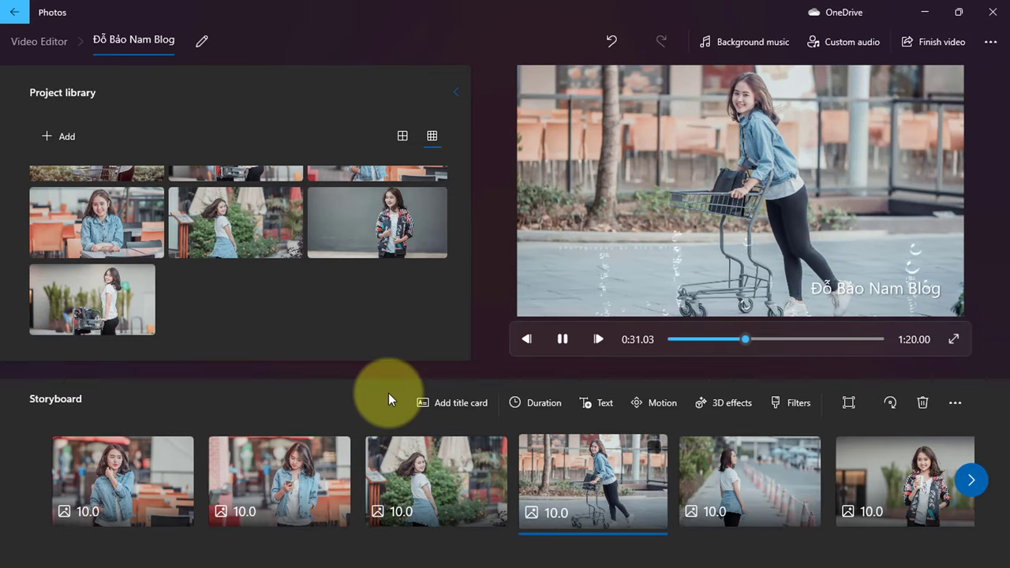
left_click(563, 339)
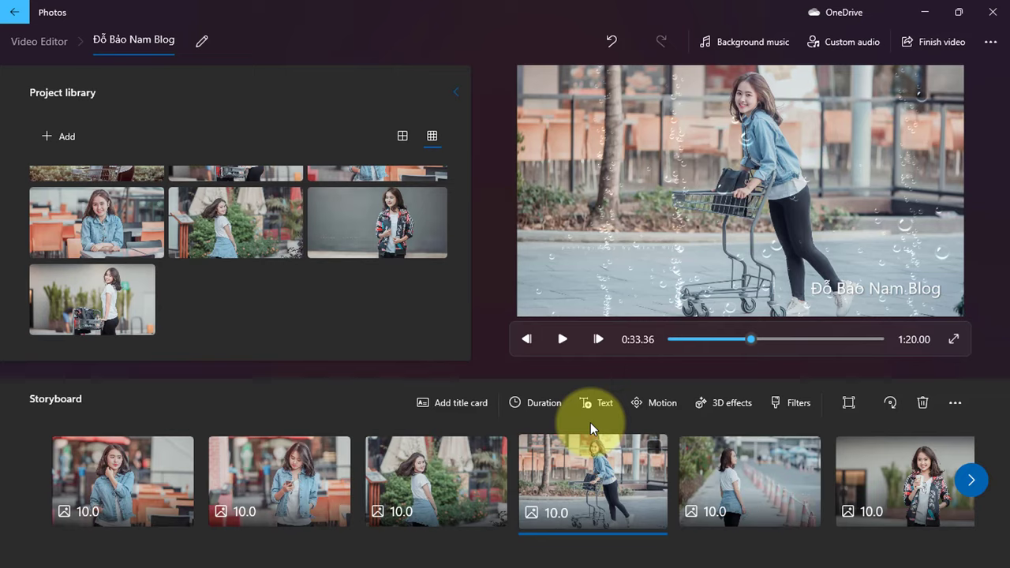
- Export the video in High 1080p quality as an MP4 file on the Desktop, using the project's name as file name
left_click(949, 46)
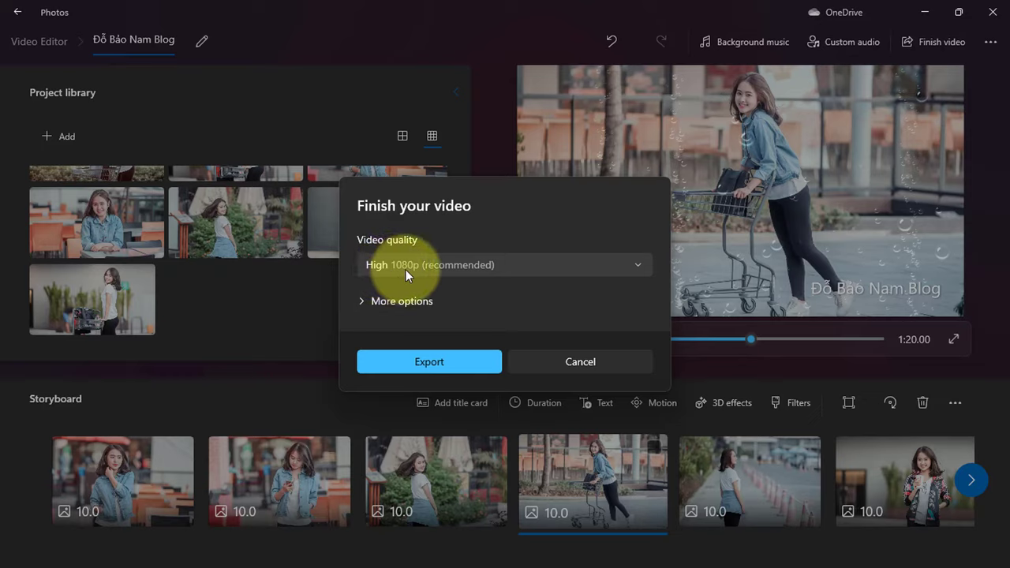
left_click(467, 365)
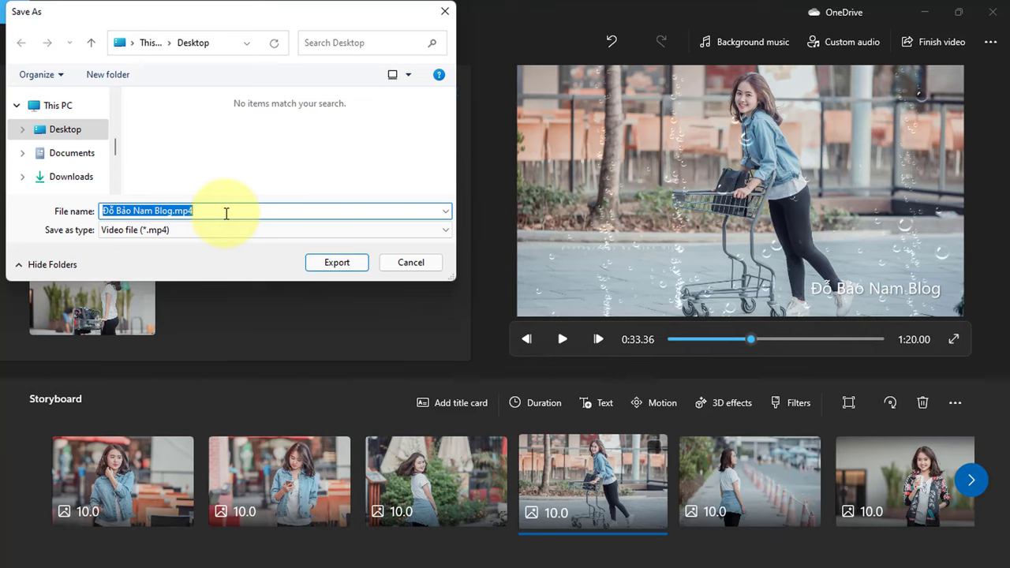
left_click(66, 132)
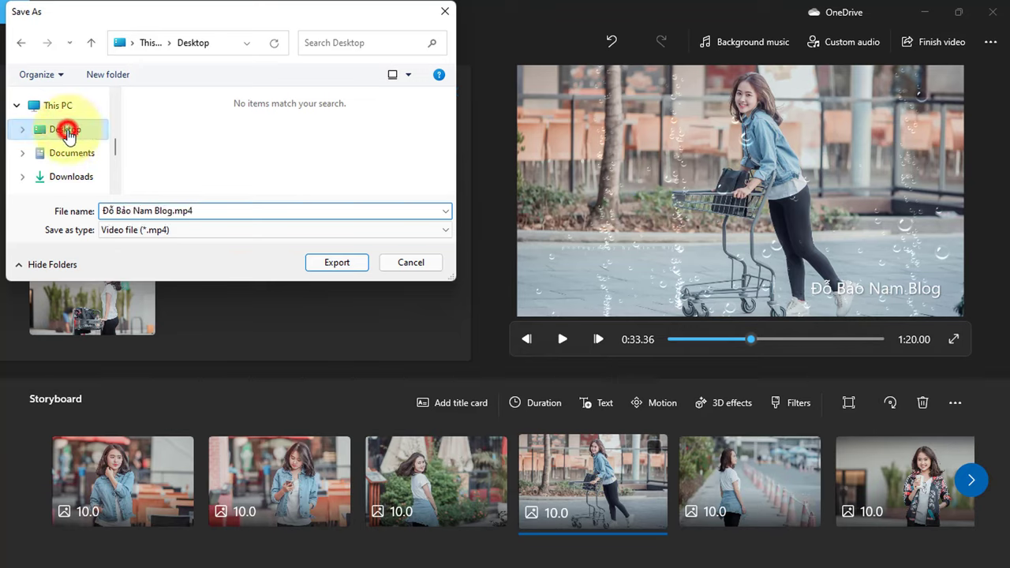
double_click(169, 208)
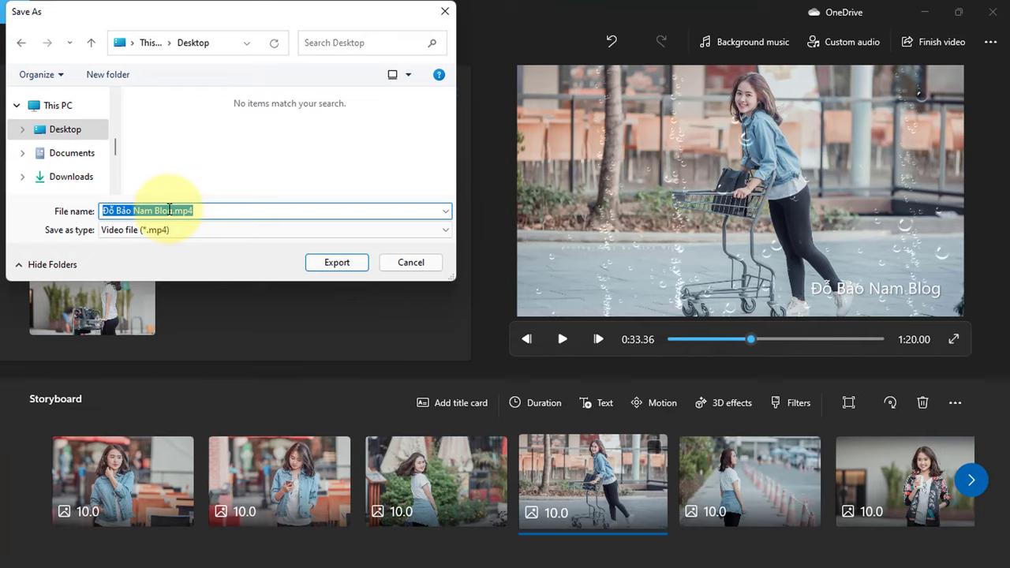
left_click(360, 268)
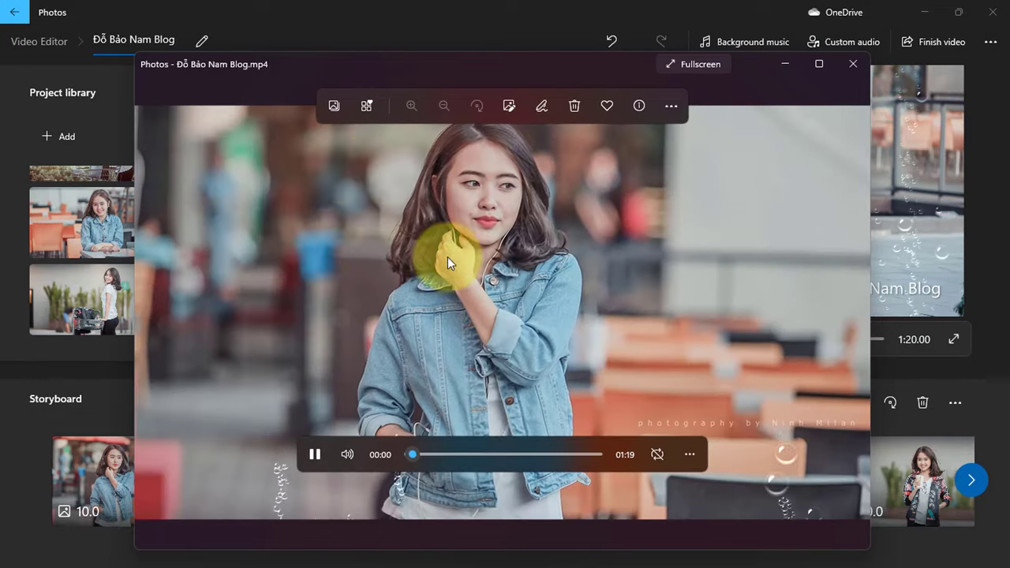
- Watch the exported video in a maximized player window and close the player
left_click_drag(299, 65, 271, 29)
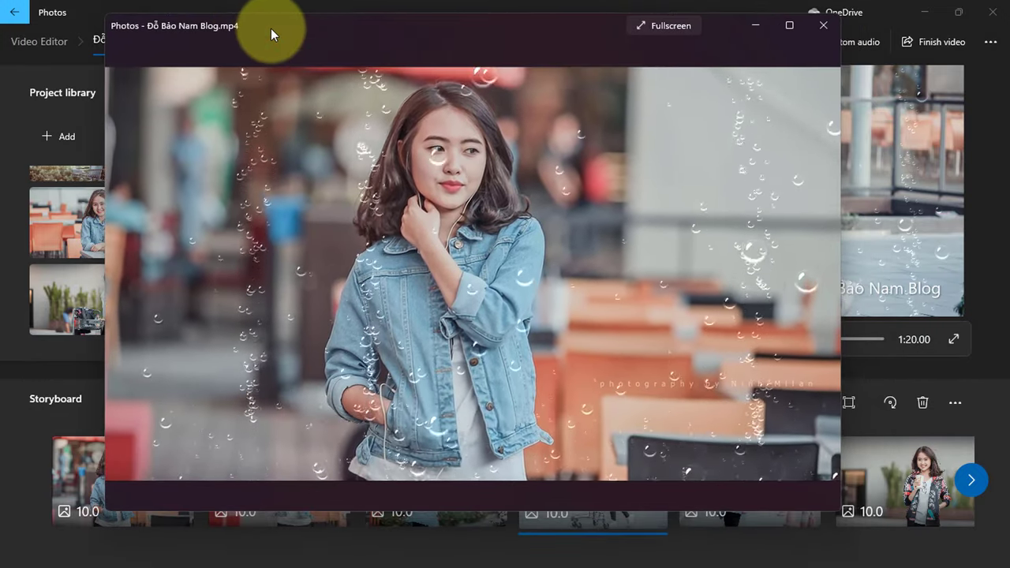
mouse_move(421, 207)
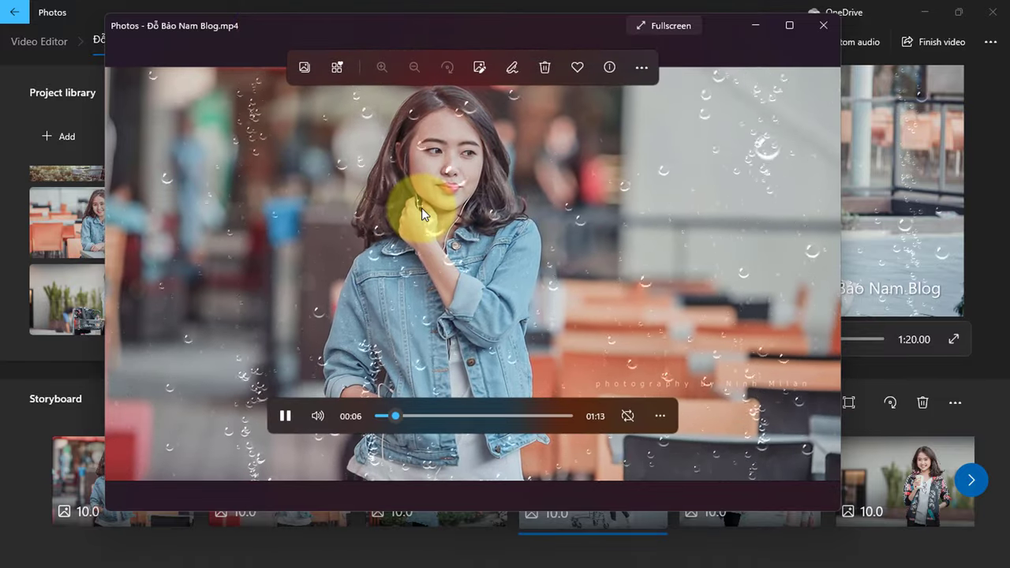
left_click(790, 29)
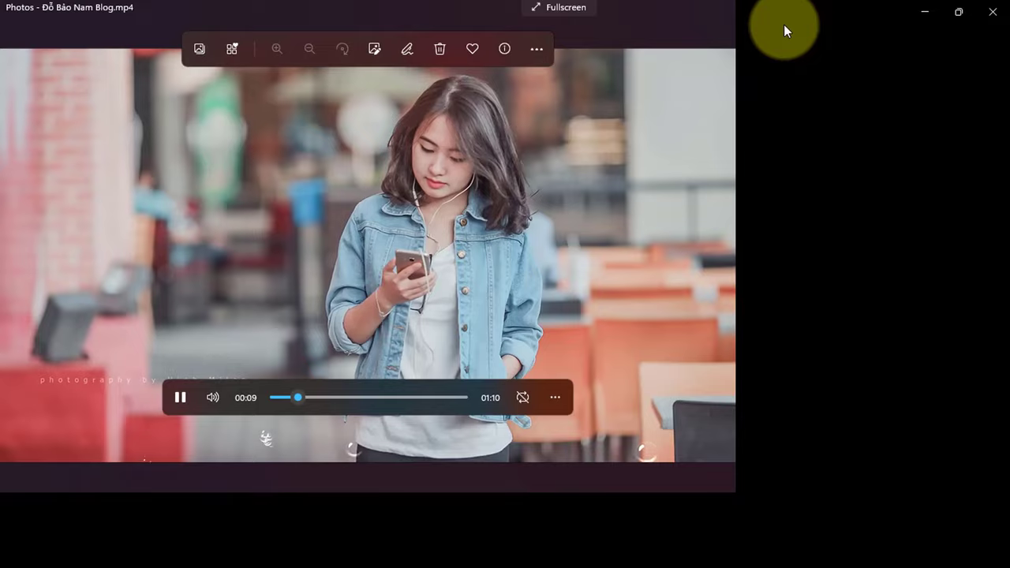
left_click(432, 153)
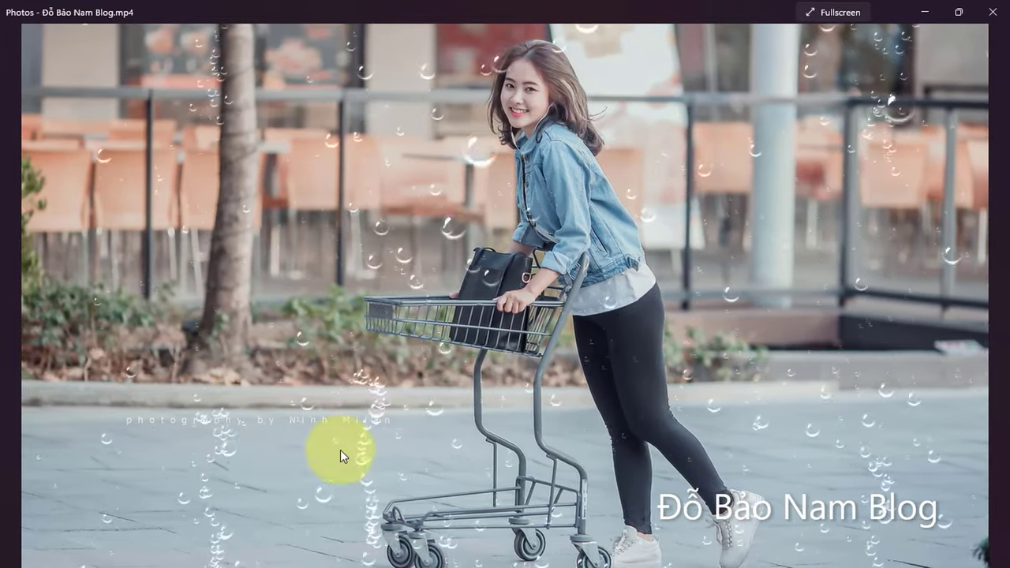
left_click(993, 12)
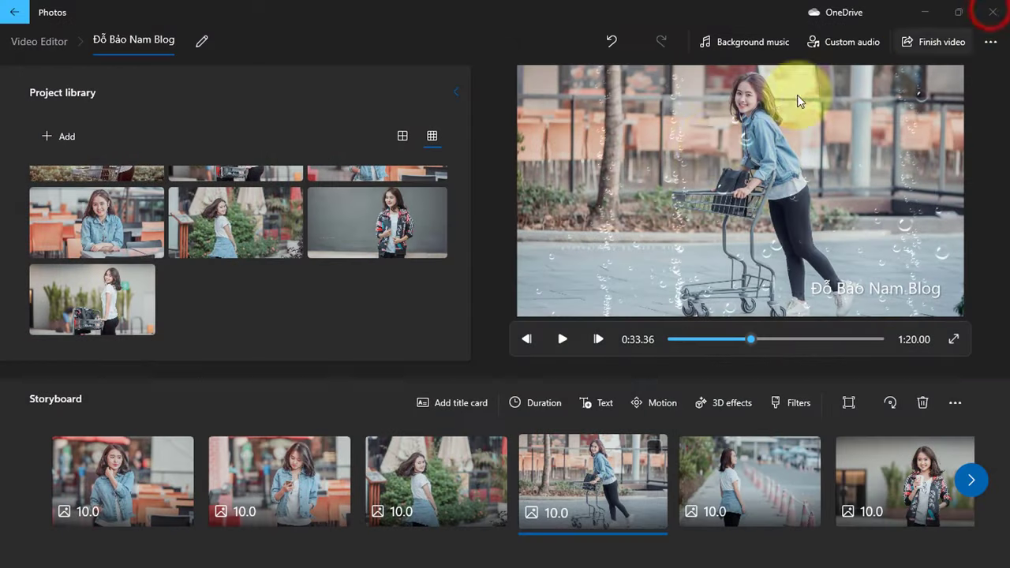